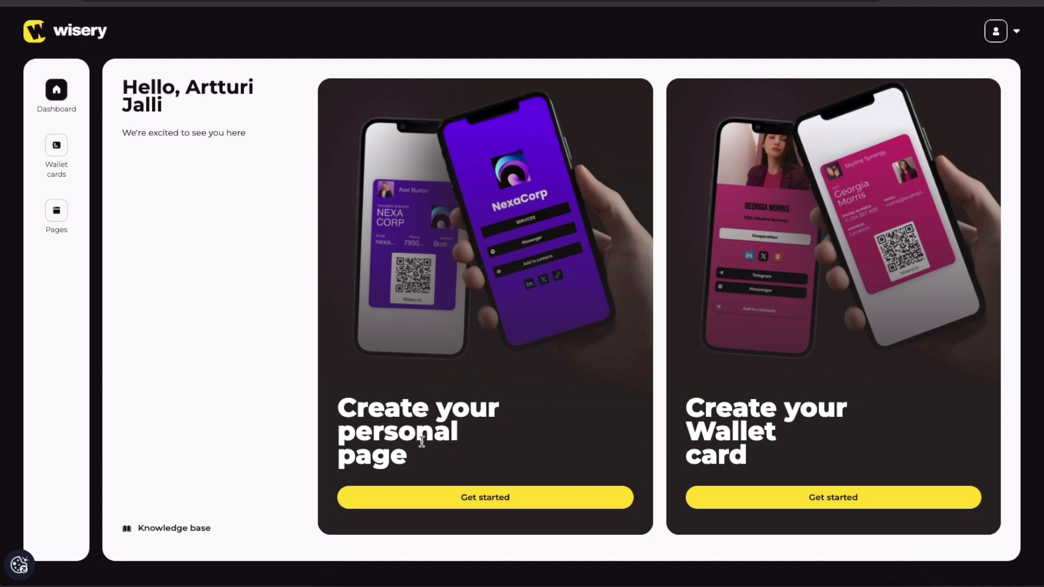
Start a personal page from the ready-made dark gradient template for the CEO at Yellowtail.
{"action": "left_click_drag", "start_coordinate": [426, 450], "coordinate": [345, 403]}
{"action": "left_click", "coordinate": [347, 406]}
{"action": "left_click", "coordinate": [490, 503]}
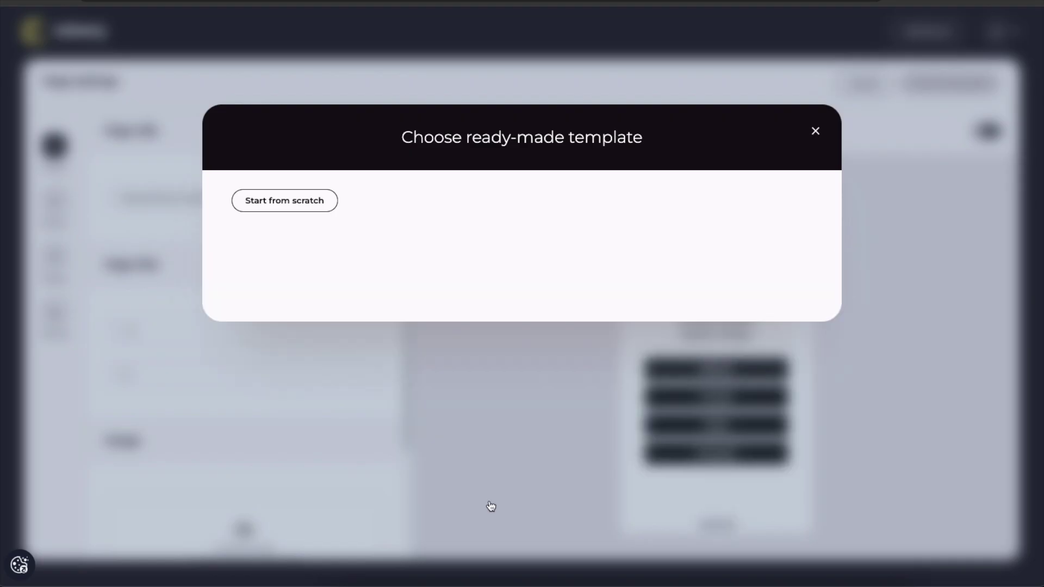
{"action": "scroll", "coordinate": [610, 282], "scroll_direction": "down", "scroll_amount": 8}
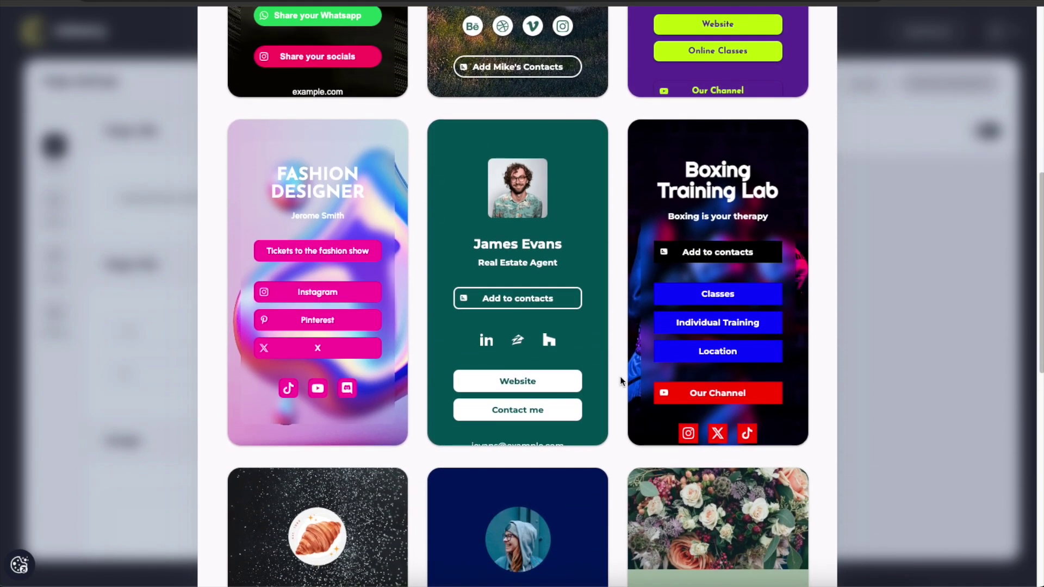
{"action": "mouse_move", "coordinate": [300, 228]}
{"action": "scroll", "coordinate": [201, 219], "scroll_direction": "up", "scroll_amount": 1}
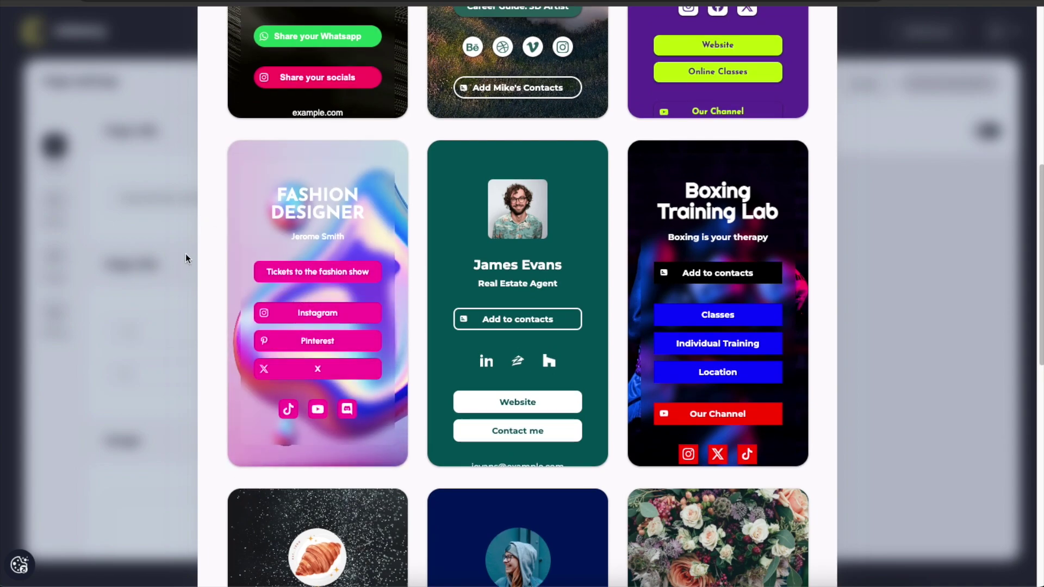
{"action": "scroll", "coordinate": [185, 275], "scroll_direction": "up", "scroll_amount": 1}
{"action": "scroll", "coordinate": [185, 298], "scroll_direction": "down", "scroll_amount": 7}
{"action": "scroll", "coordinate": [181, 298], "scroll_direction": "down", "scroll_amount": 10}
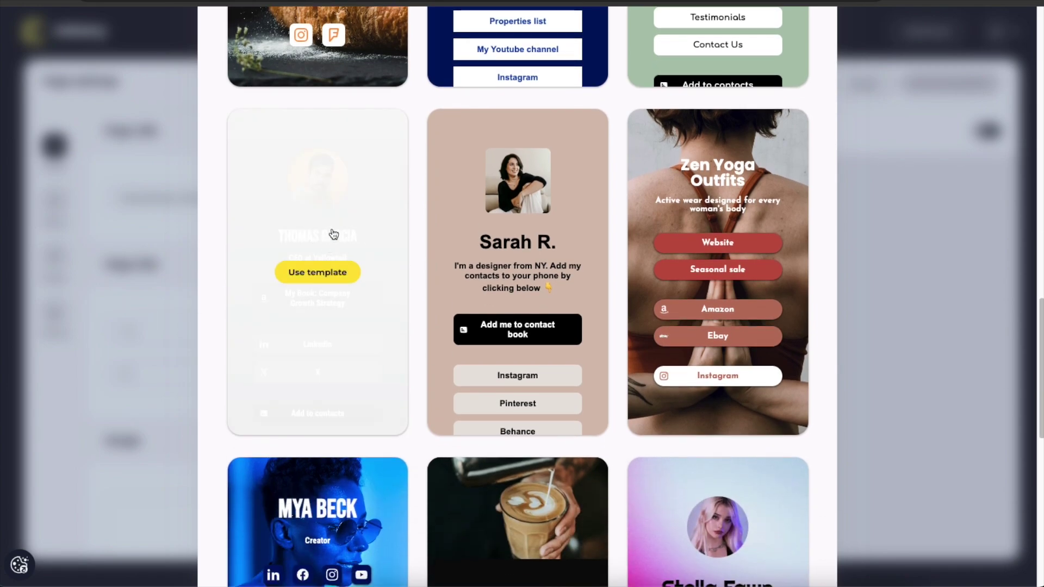
{"action": "left_click", "coordinate": [348, 272]}
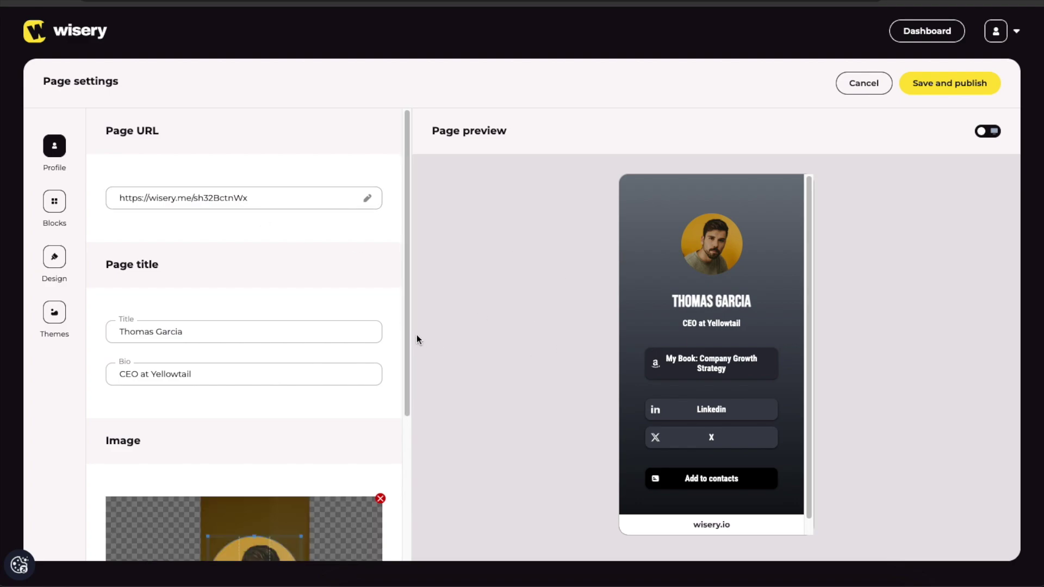
Change the page URL ending to the owner's full name in lowercase without spaces and save the change.
{"action": "left_click", "coordinate": [217, 198]}
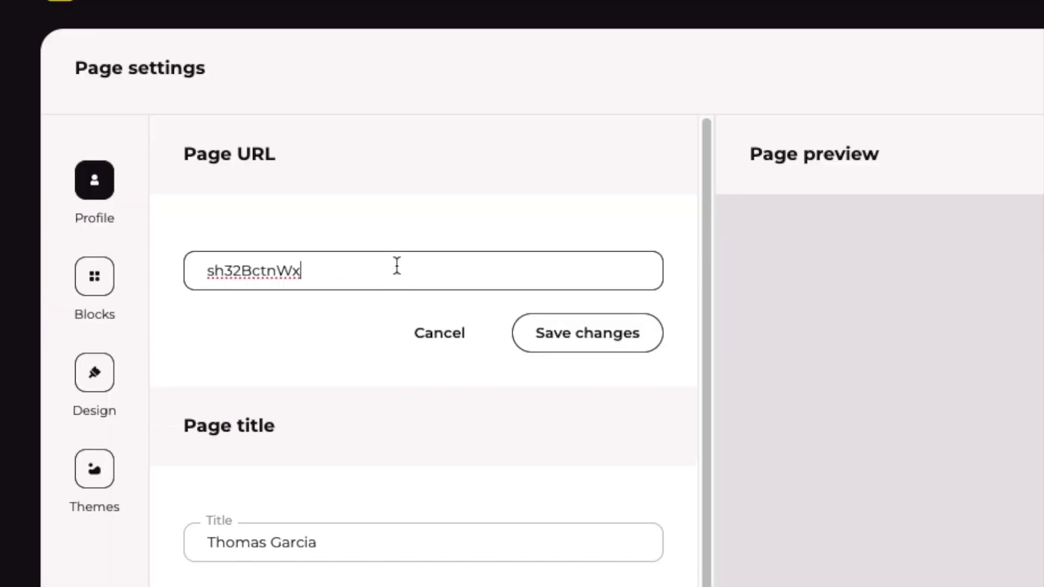
{"action": "key", "text": "ctrl+a"}
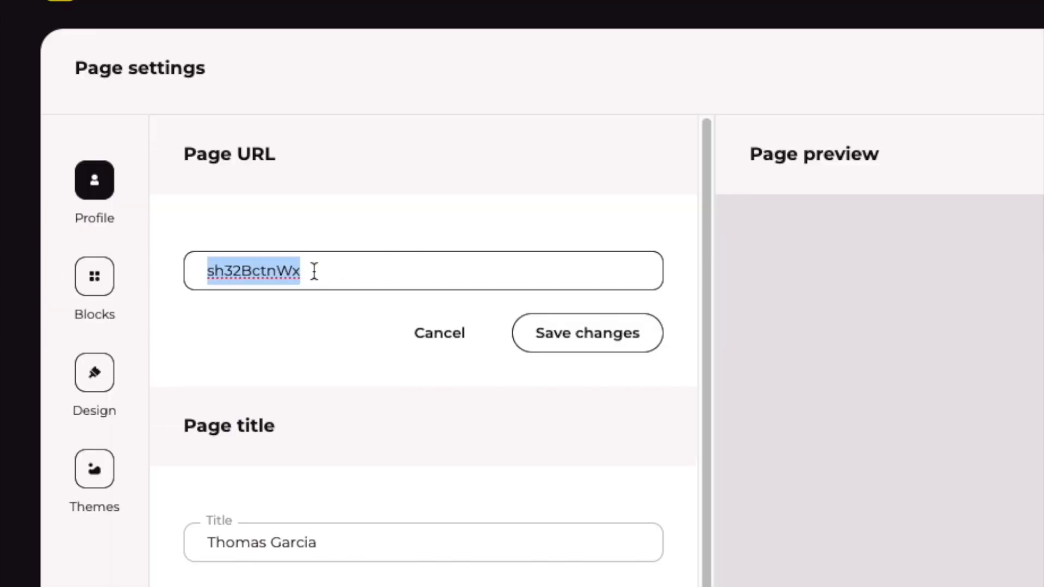
{"action": "type", "text": "artturijal"}
{"action": "key", "text": "BackSpace"}
{"action": "key", "text": "BackSpace"}
{"action": "key", "text": "BackSpace"}
{"action": "type", "text": "jalli"}
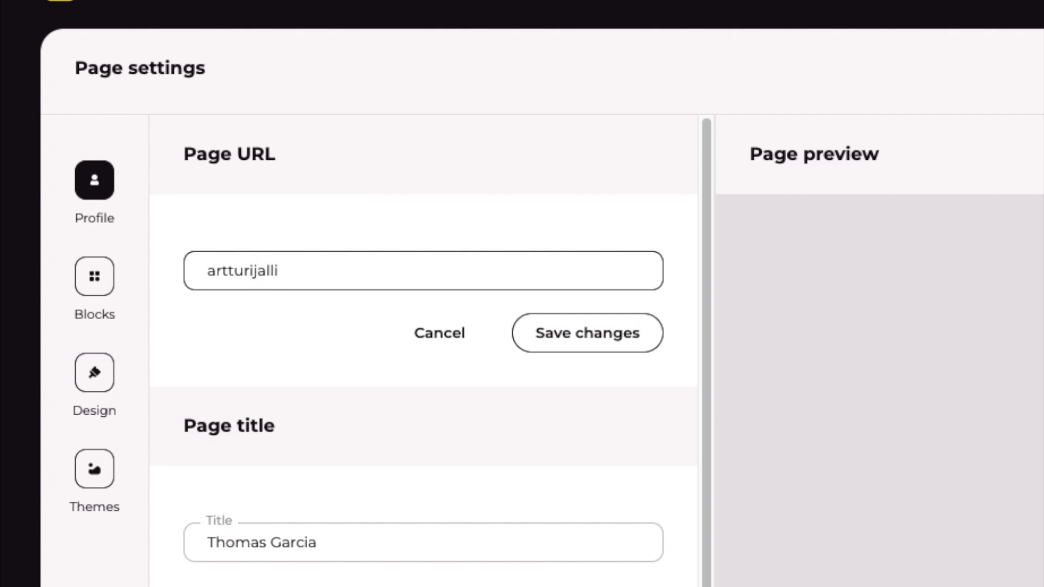
{"action": "left_click", "coordinate": [570, 331]}
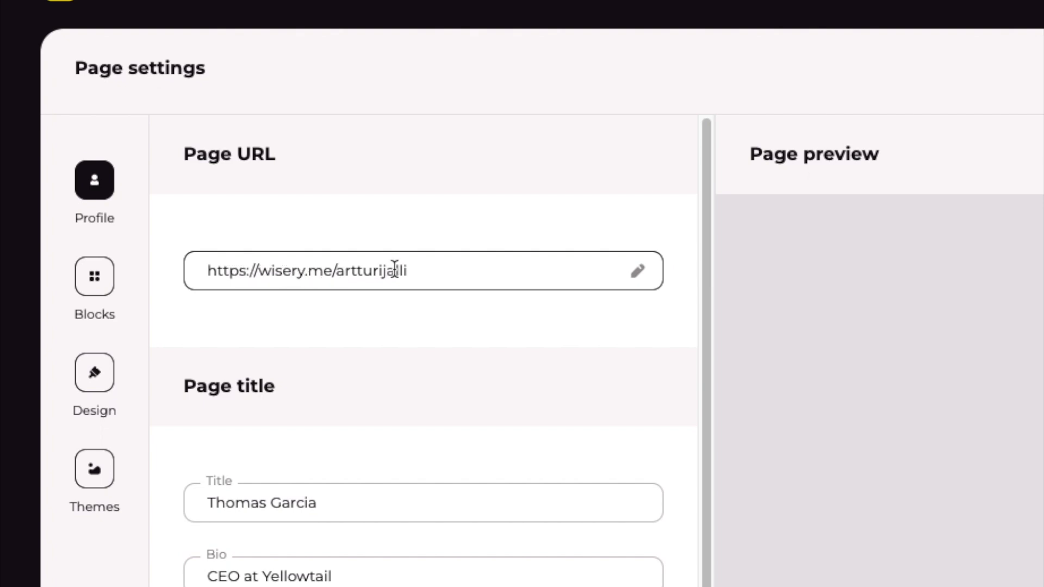
{"action": "left_click", "coordinate": [602, 269]}
{"action": "left_click", "coordinate": [564, 224]}
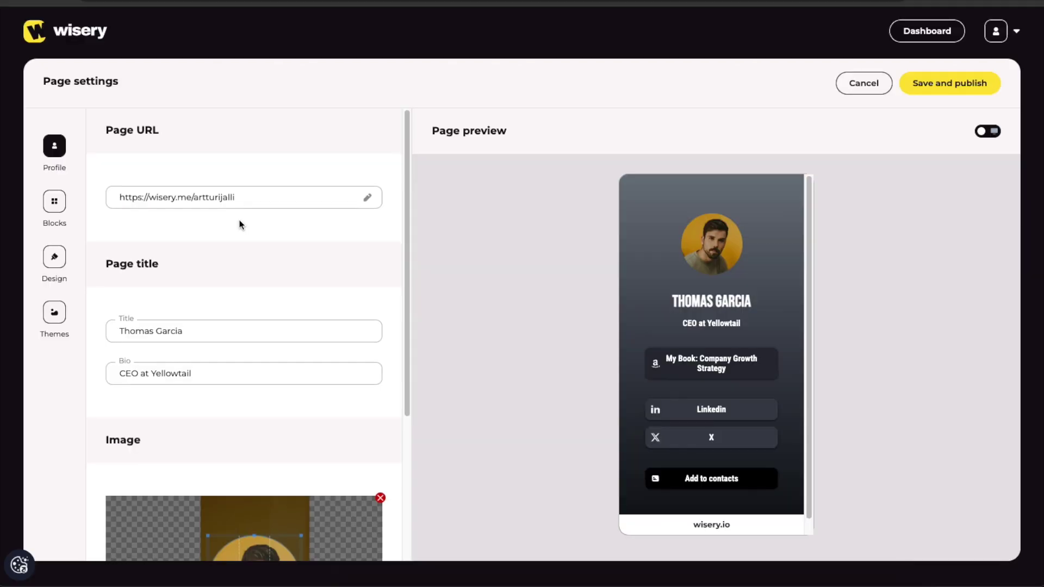
Set the page title to the owner's full name and the bio to "SEO & Content".
{"action": "scroll", "coordinate": [240, 224], "scroll_direction": "down", "scroll_amount": 3}
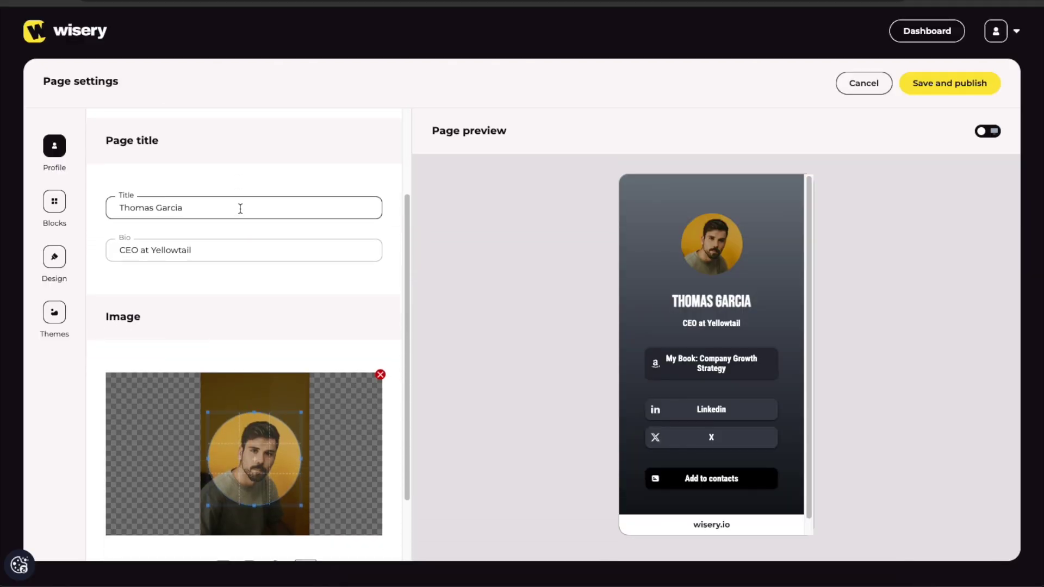
{"action": "triple_click", "coordinate": [240, 209]}
{"action": "type", "text": "Artturi Jalli"}
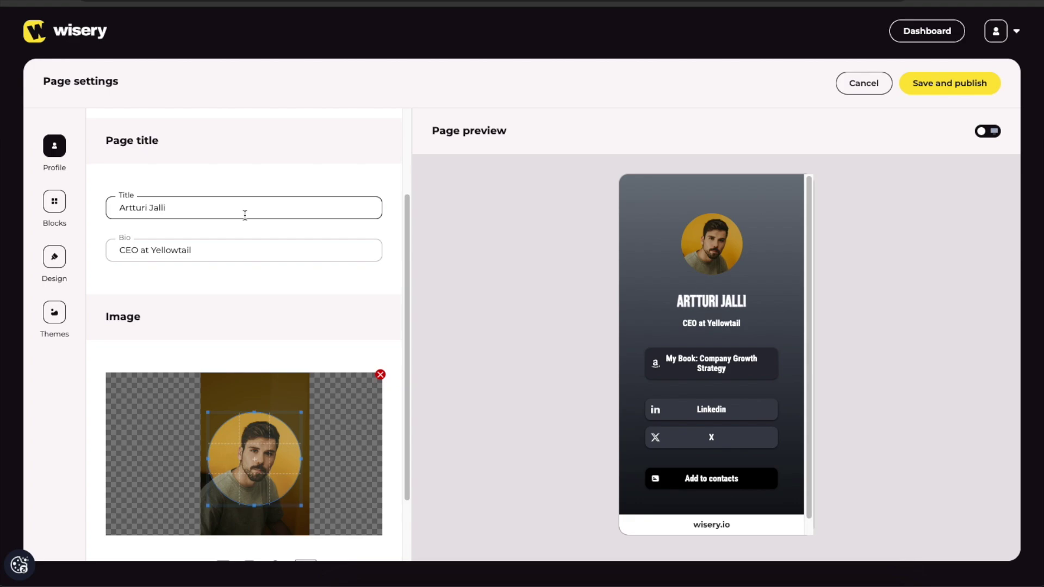
{"action": "triple_click", "coordinate": [237, 248]}
{"action": "type", "text": "SEO & Cont"}
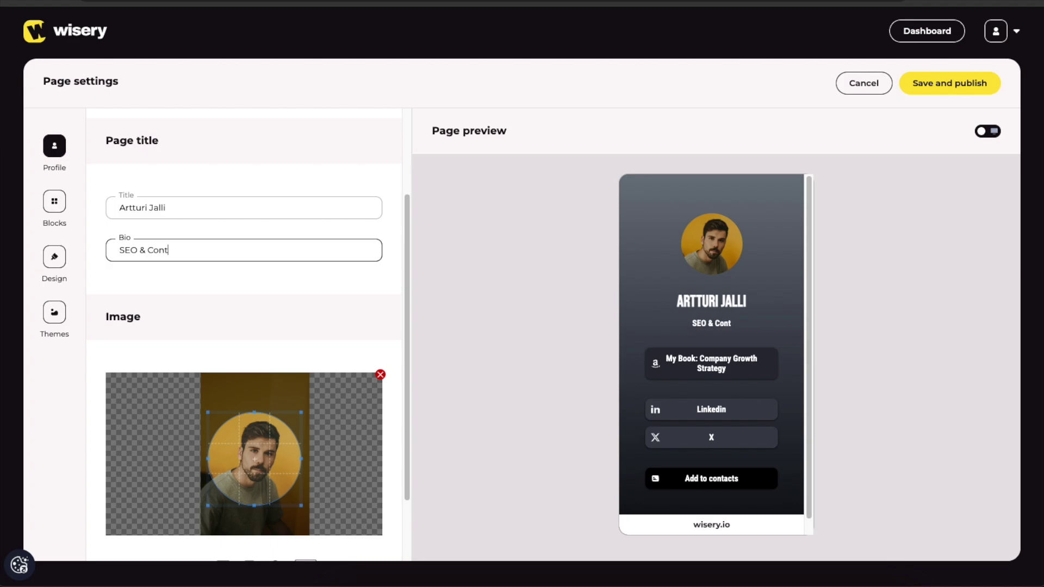
{"action": "type", "text": "ent"}
Replace the template's profile image with the owner's portrait photo, cropped to a circle around the face.
{"action": "scroll", "coordinate": [379, 287], "scroll_direction": "down", "scroll_amount": 2}
{"action": "left_click", "coordinate": [374, 284]}
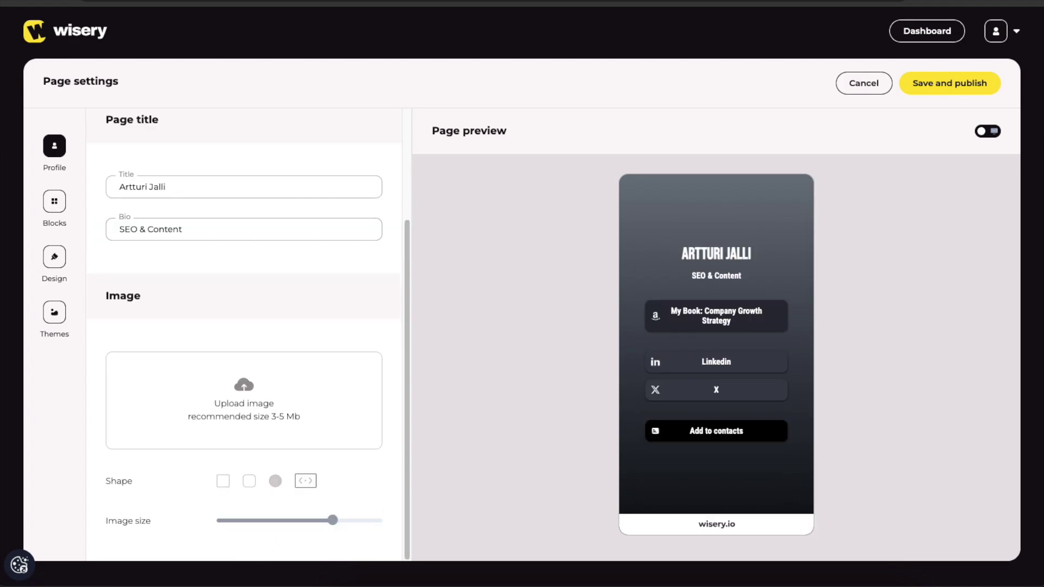
{"action": "left_click_drag", "start_coordinate": [614, 332], "coordinate": [197, 391]}
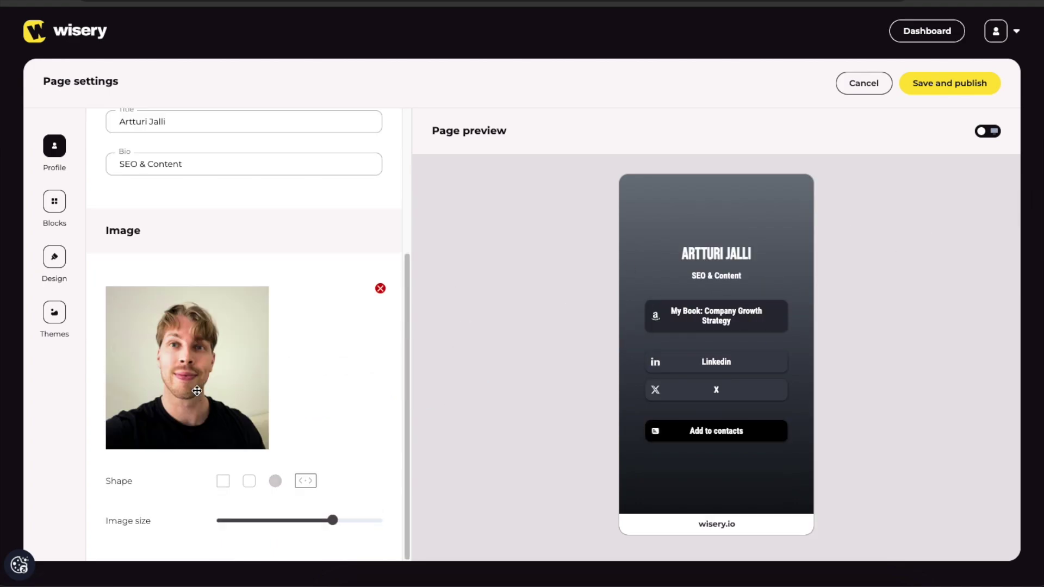
{"action": "left_click_drag", "start_coordinate": [322, 450], "coordinate": [297, 444]}
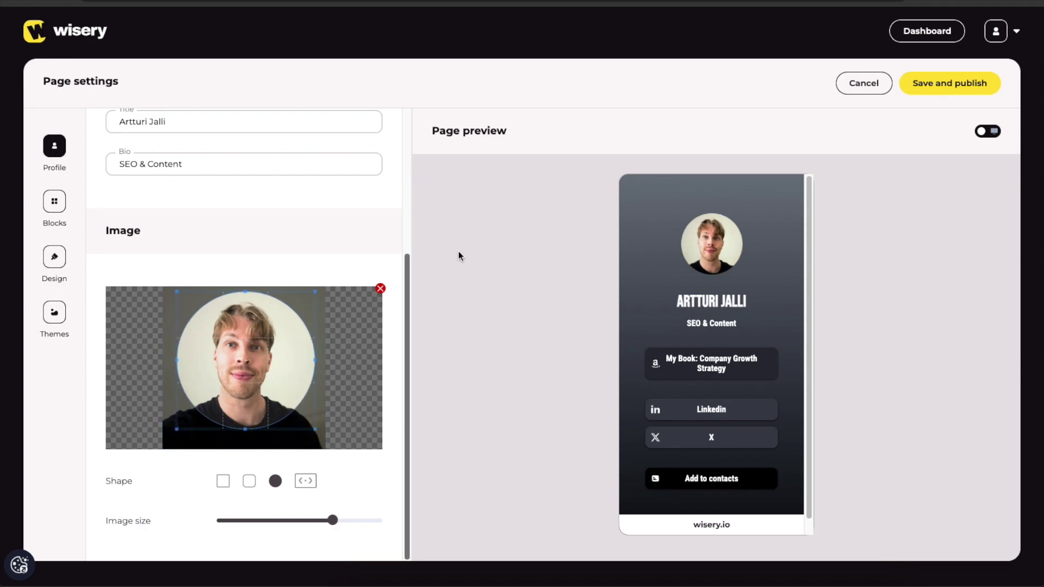
Slightly increase the size of the profile image and check the page preview.
{"action": "scroll", "coordinate": [287, 253], "scroll_direction": "up", "scroll_amount": 4}
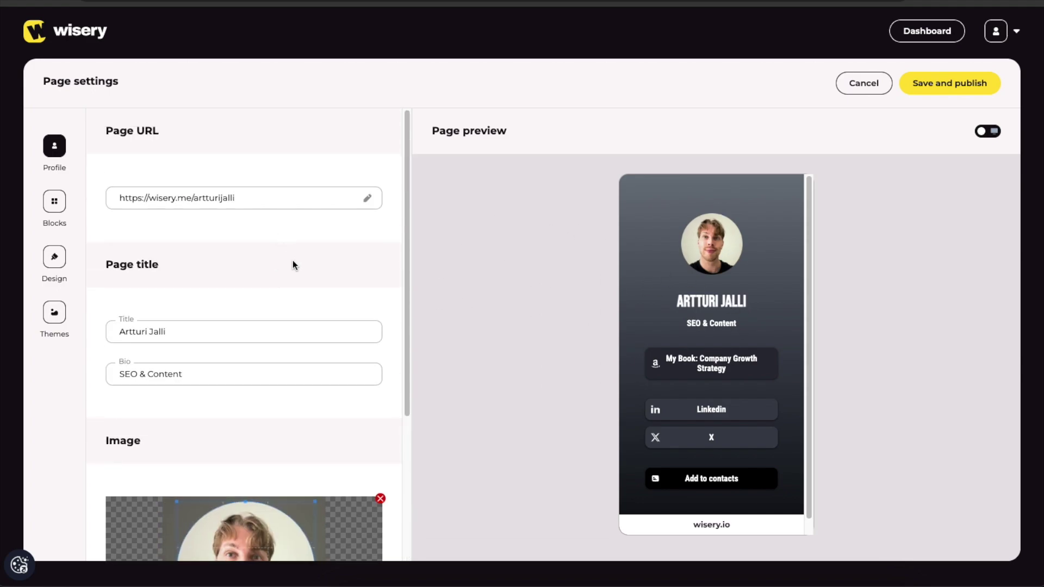
{"action": "scroll", "coordinate": [328, 266], "scroll_direction": "down", "scroll_amount": 2}
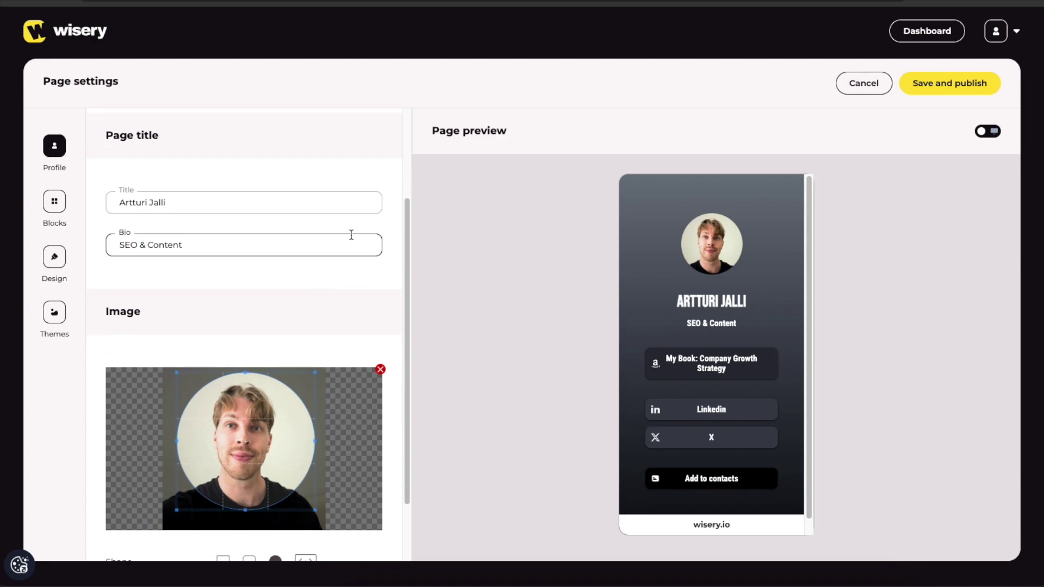
{"action": "scroll", "coordinate": [312, 204], "scroll_direction": "down", "scroll_amount": 2}
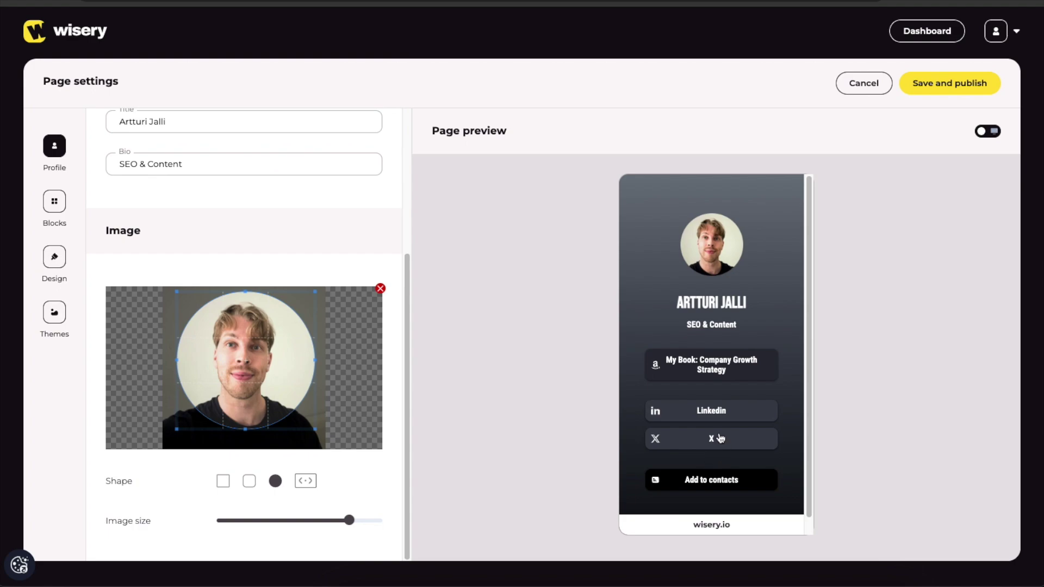
{"action": "scroll", "coordinate": [648, 401], "scroll_direction": "down", "scroll_amount": 1}
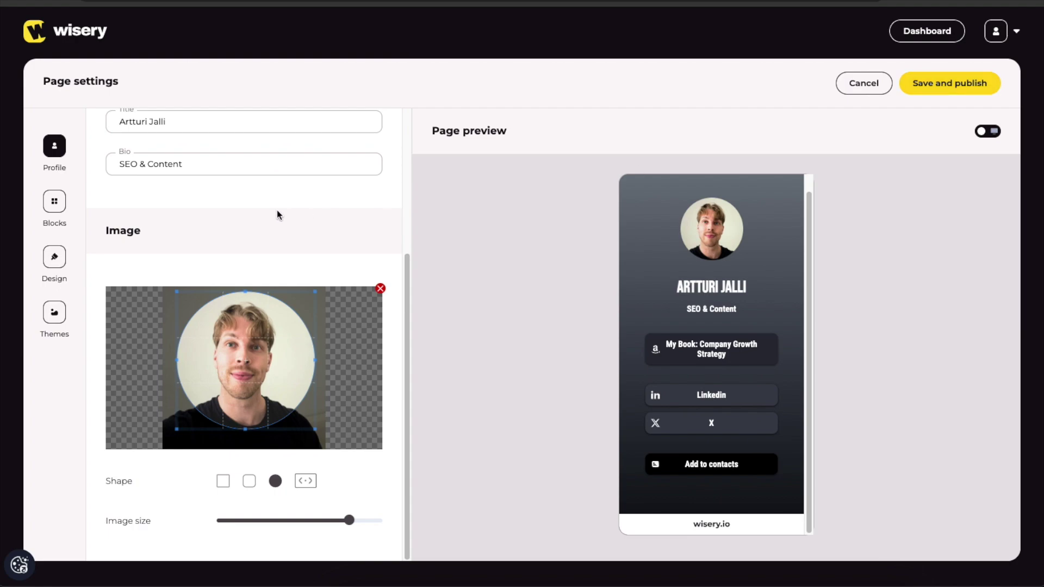
Remove the Marketplaces, Social media buttons and Business card blocks from the page.
{"action": "left_click", "coordinate": [54, 203]}
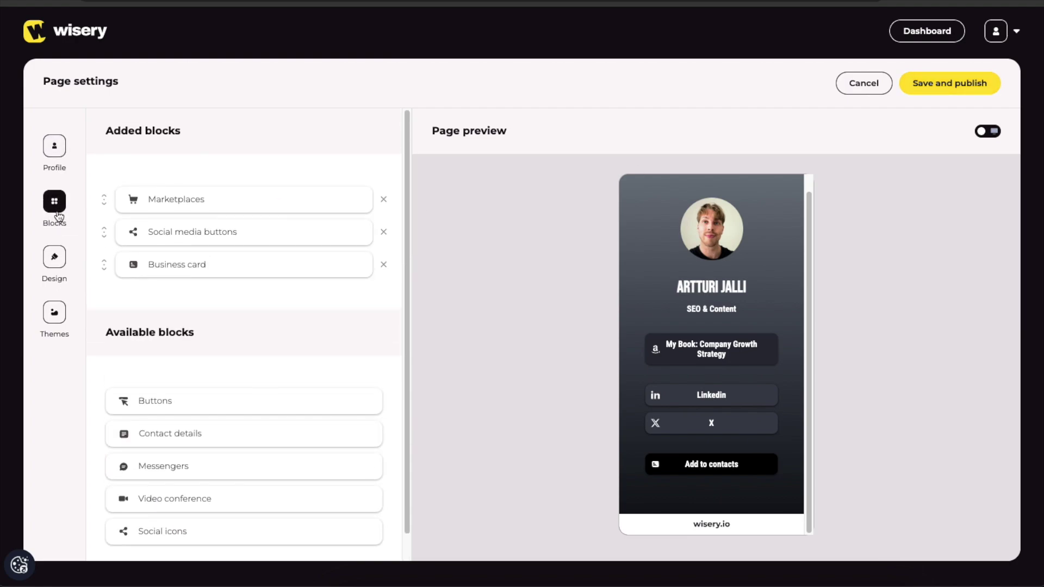
{"action": "left_click_drag", "start_coordinate": [108, 132], "coordinate": [234, 141]}
{"action": "left_click", "coordinate": [237, 141]}
{"action": "left_click", "coordinate": [383, 199]}
{"action": "left_click", "coordinate": [383, 231]}
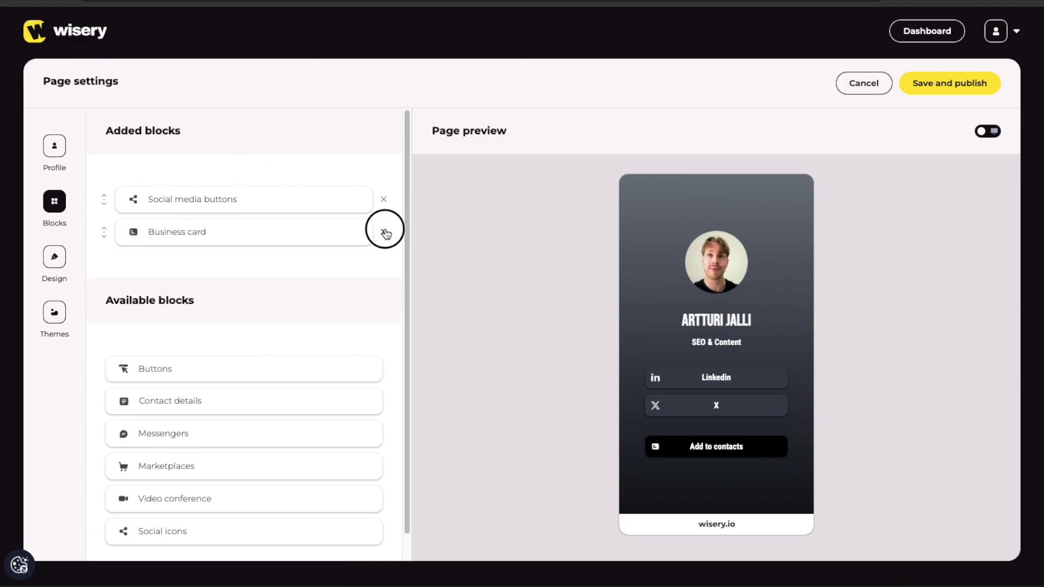
{"action": "left_click", "coordinate": [384, 200]}
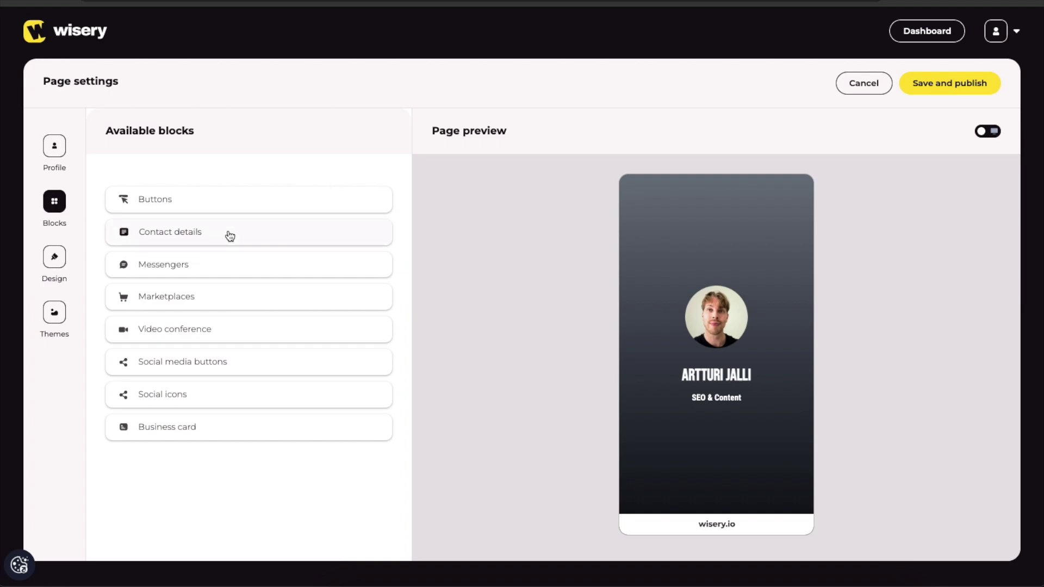
Add a Contact details block with an Email field and fill in the owner's e-mail address.
{"action": "left_click", "coordinate": [182, 237]}
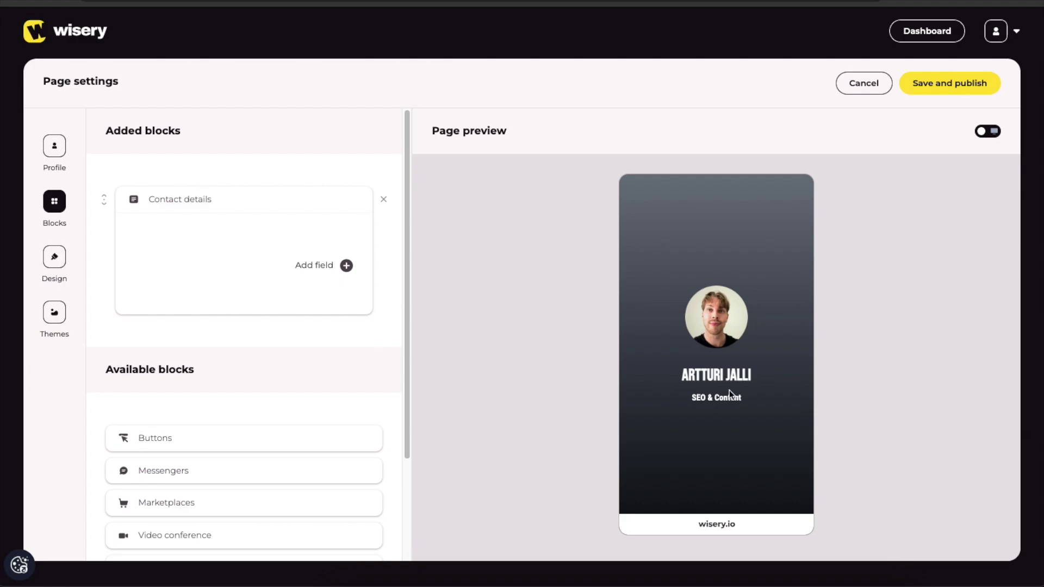
{"action": "left_click", "coordinate": [312, 269]}
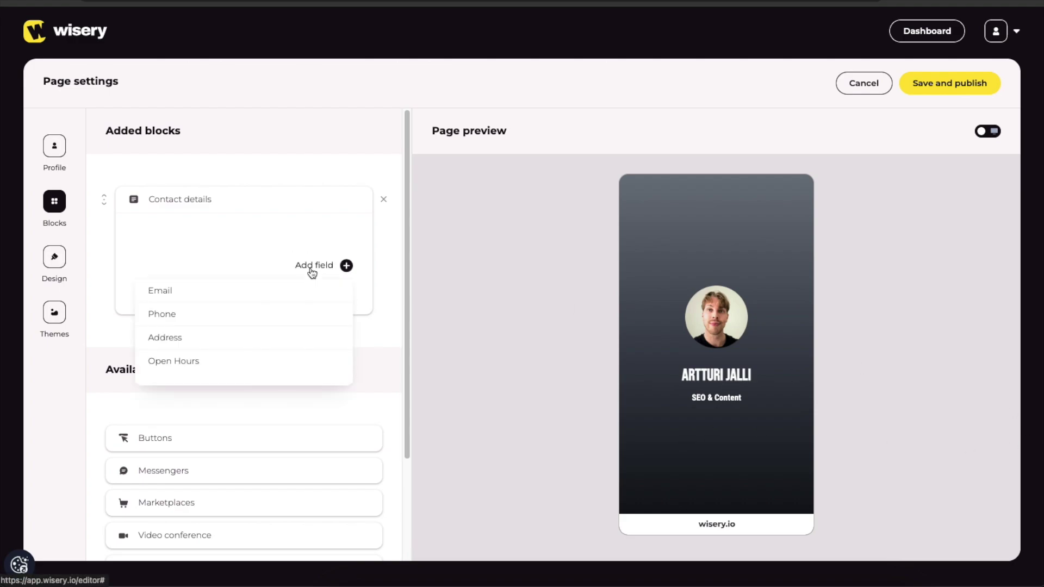
{"action": "left_click", "coordinate": [189, 289]}
{"action": "left_click", "coordinate": [240, 257]}
{"action": "key", "text": "ctrl+v"}
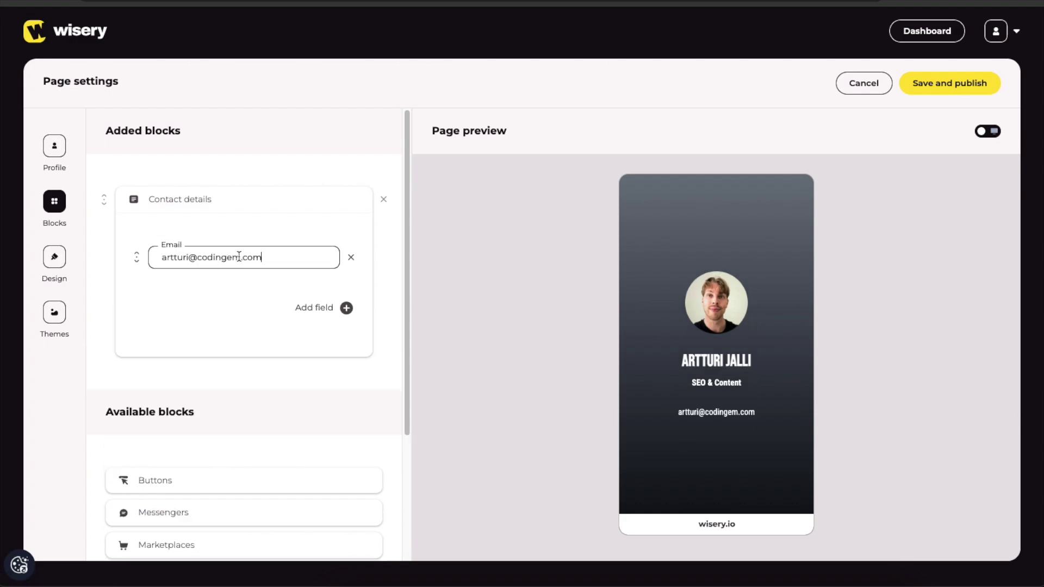
{"action": "triple_click", "coordinate": [236, 257]}
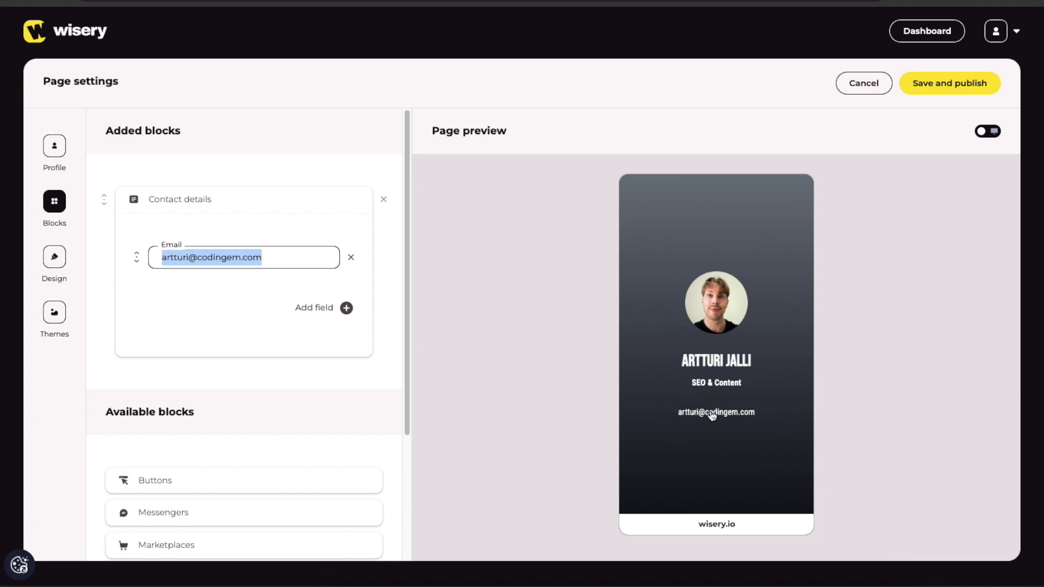
Complete the contact details with a phone number titled Work, the street address and open hours of 8 AM - 6 PM.
{"action": "left_click", "coordinate": [317, 315]}
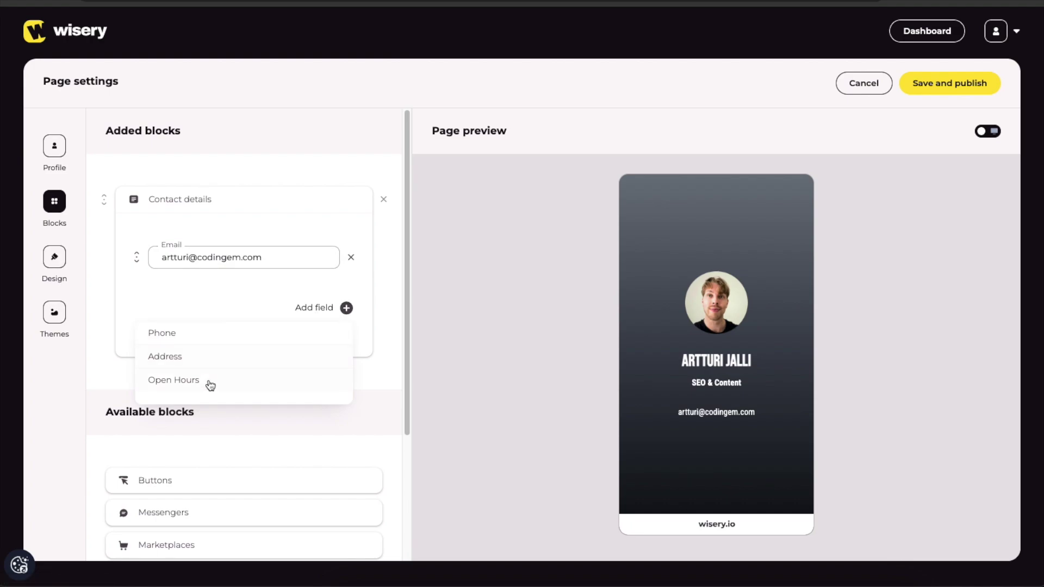
{"action": "left_click", "coordinate": [212, 341]}
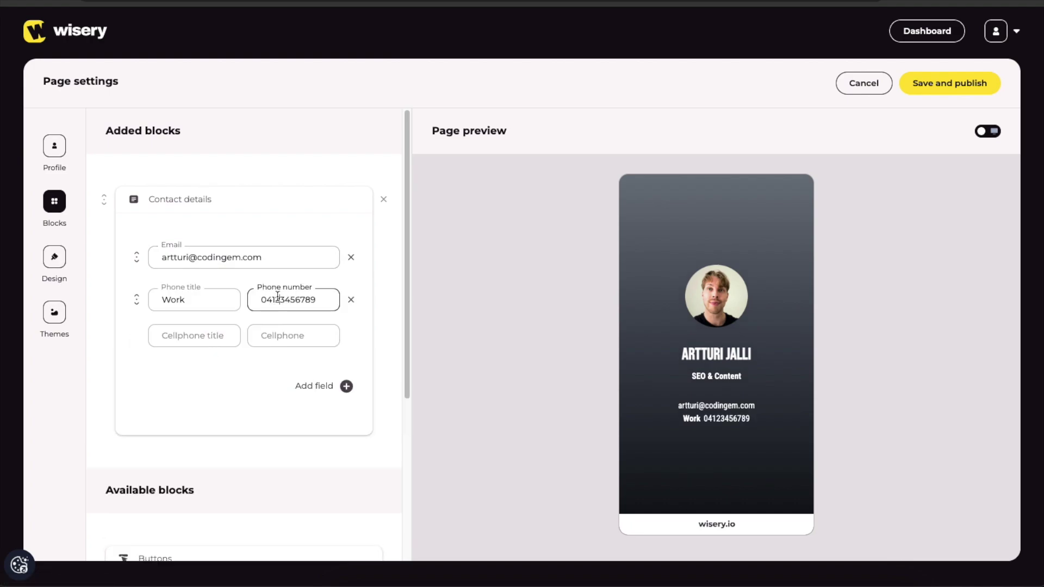
{"action": "double_click", "coordinate": [278, 300]}
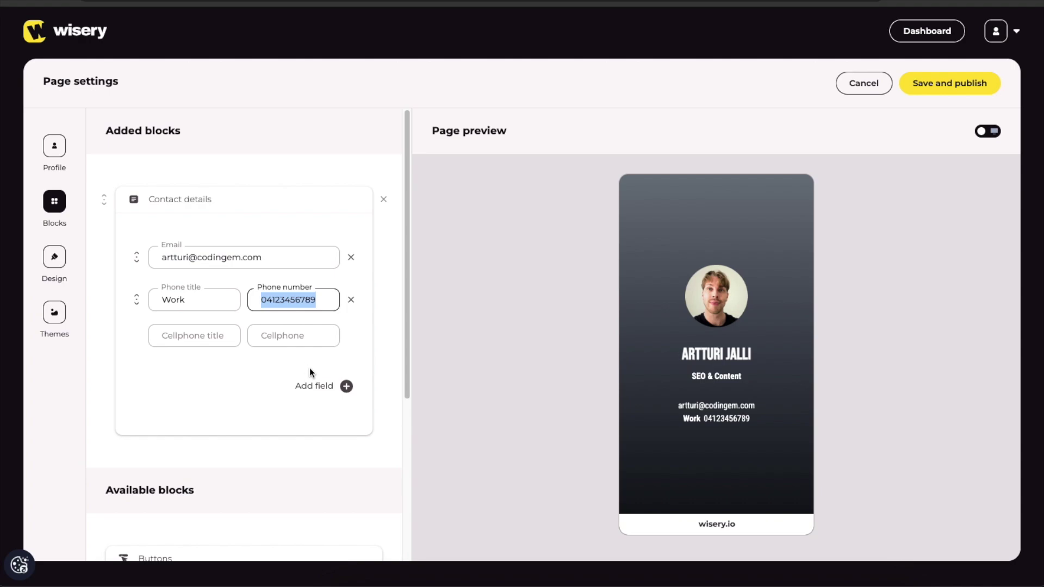
{"action": "left_click", "coordinate": [335, 390]}
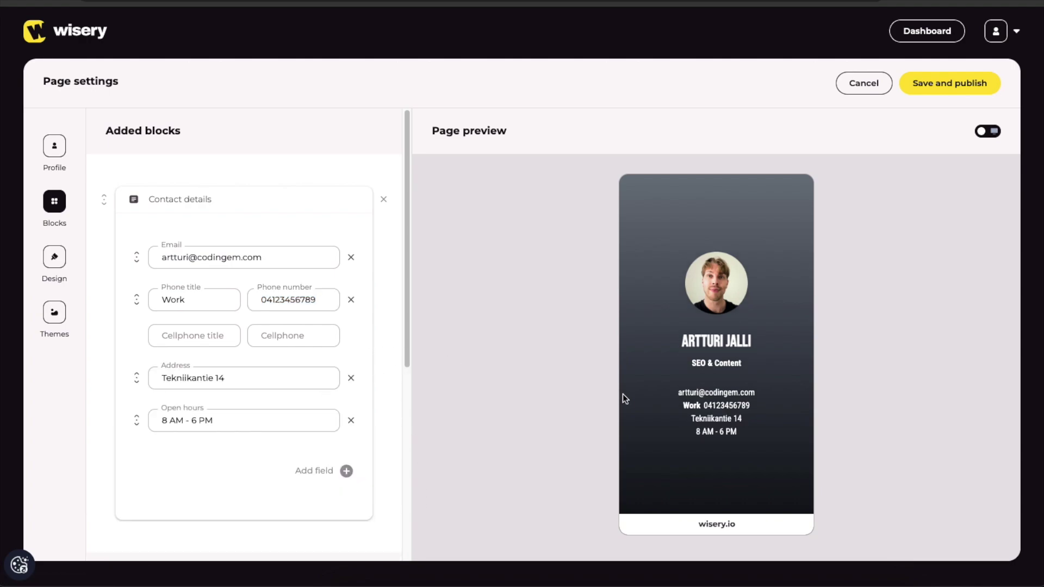
{"action": "left_click", "coordinate": [226, 202]}
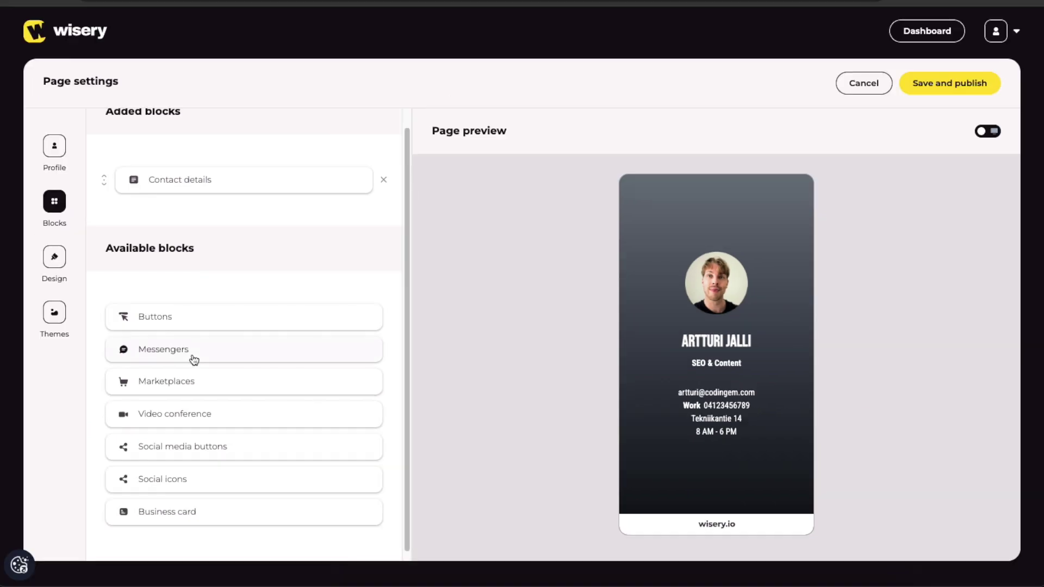
{"action": "left_click", "coordinate": [136, 365]}
{"action": "left_click", "coordinate": [346, 265]}
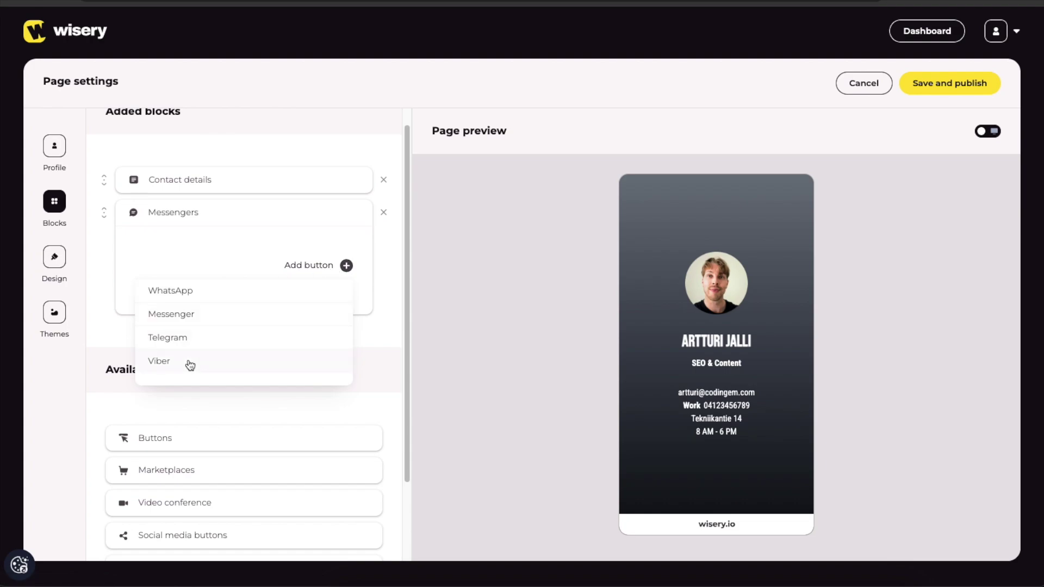
{"action": "left_click", "coordinate": [199, 295]}
{"action": "left_click", "coordinate": [203, 303]}
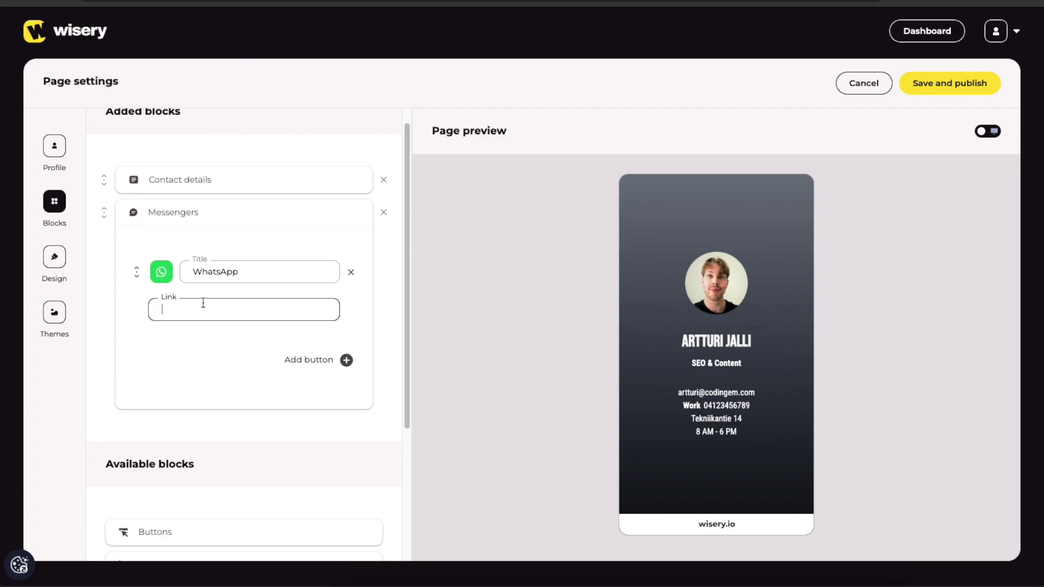
{"action": "left_click", "coordinate": [351, 272]}
{"action": "left_click", "coordinate": [384, 213]}
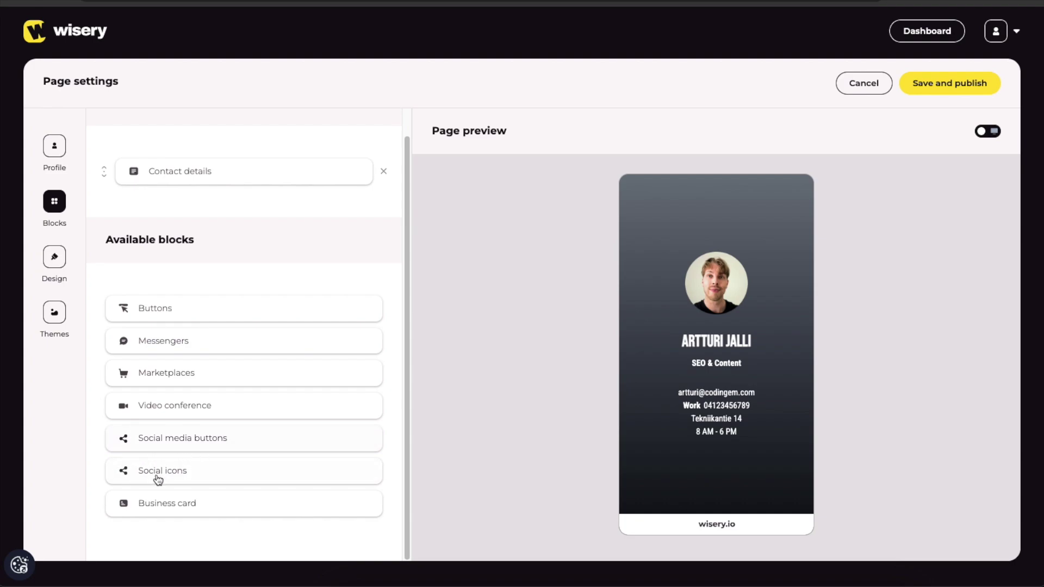
Add a Social media buttons block with a Linkedin button linked to the owner's LinkedIn profile URL.
{"action": "left_click", "coordinate": [175, 441]}
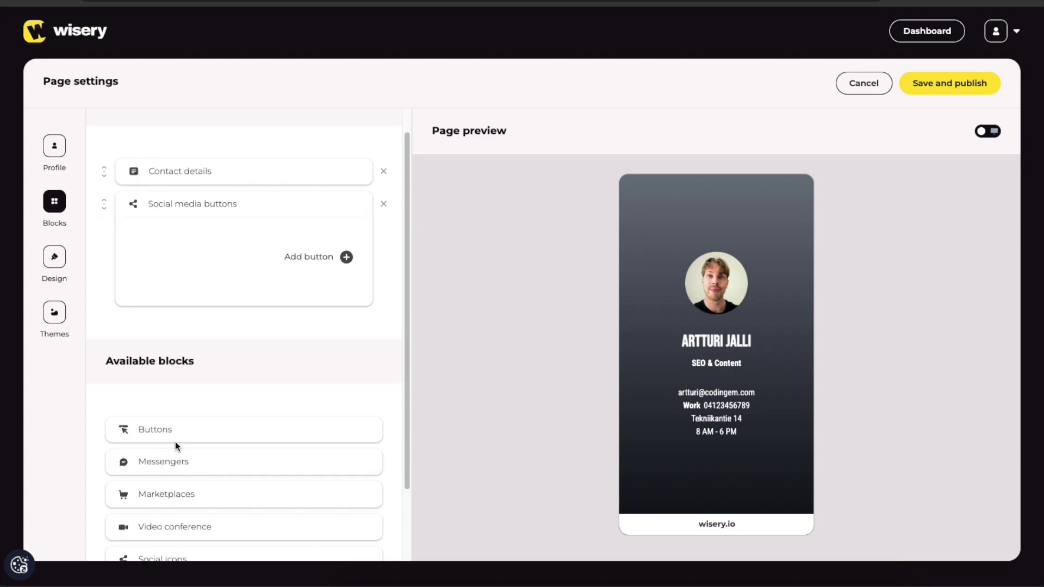
{"action": "left_click", "coordinate": [342, 259]}
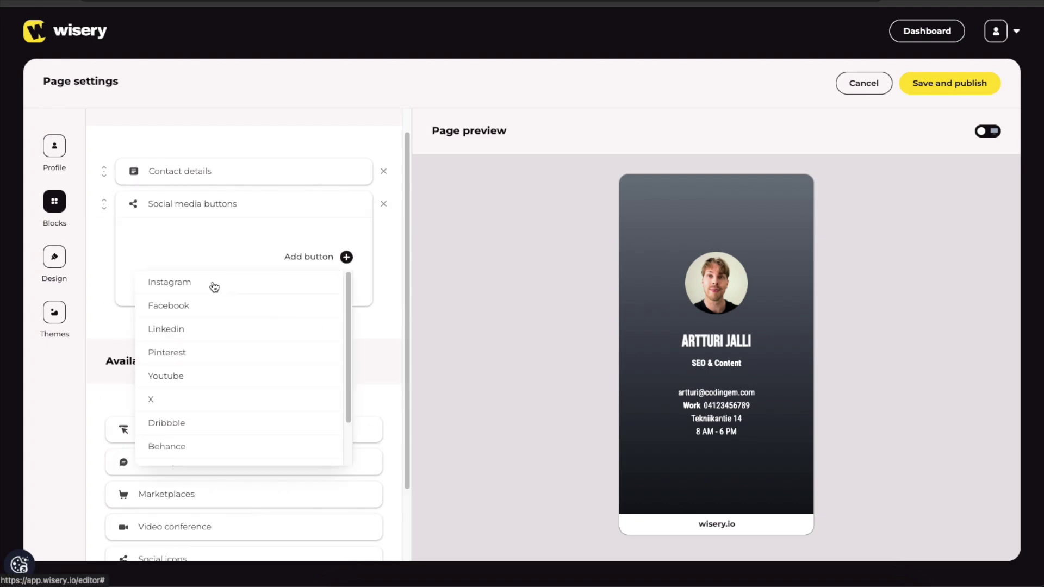
{"action": "left_click", "coordinate": [168, 329]}
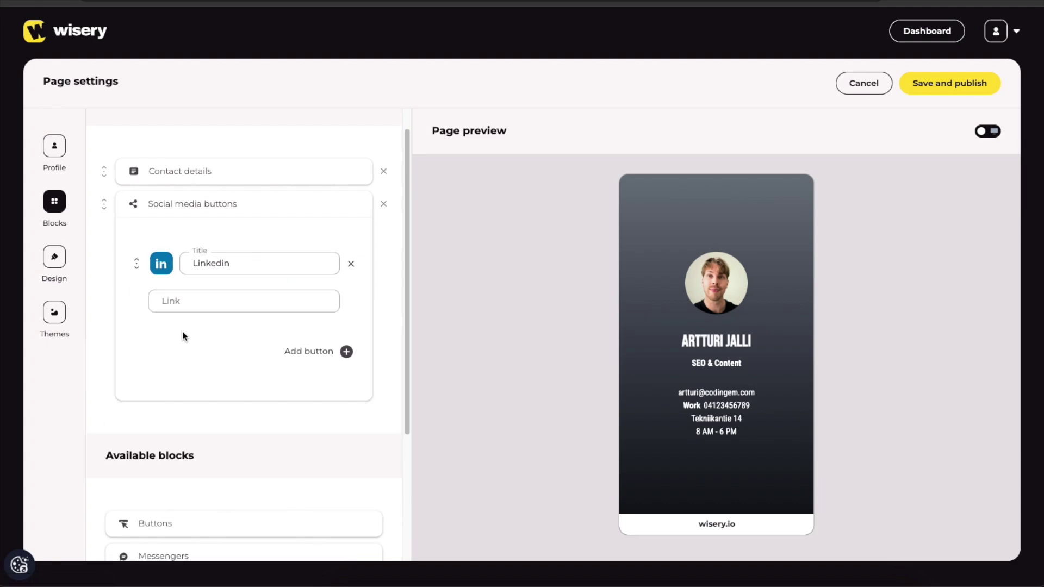
{"action": "left_click", "coordinate": [251, 289]}
{"action": "type", "text": "https://www.linkedin.com/in/artturi-jalli-29619413a?originalSubdomain=fi"}
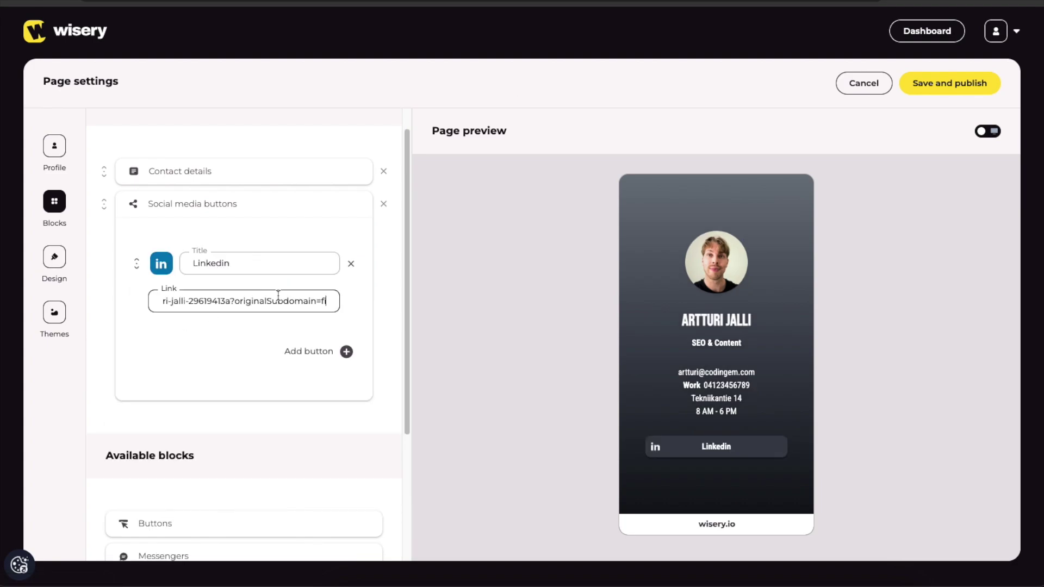
{"action": "left_click_drag", "start_coordinate": [328, 303], "coordinate": [251, 303]}
{"action": "left_click", "coordinate": [698, 447]}
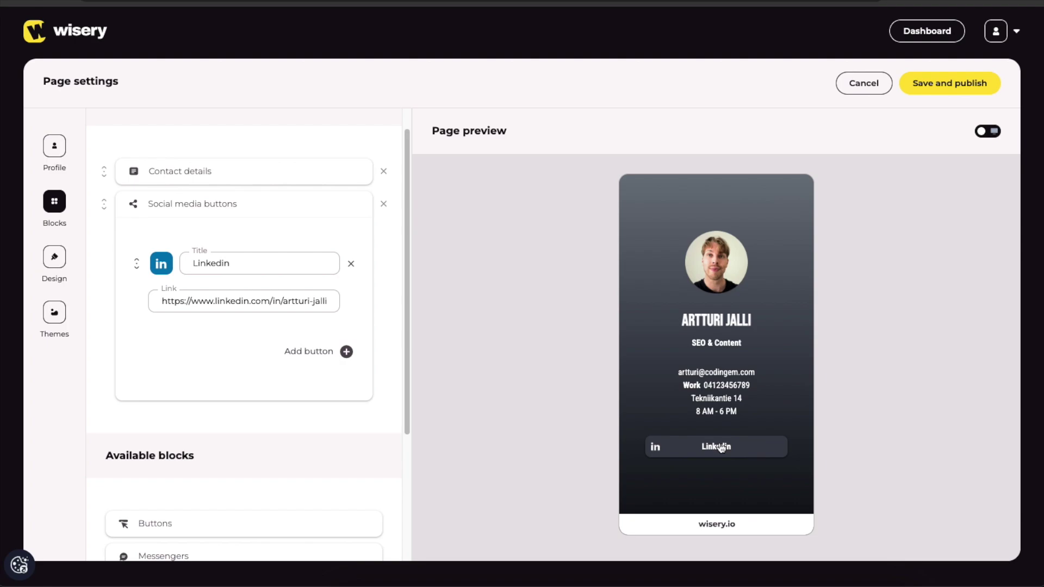
Add a Youtube button to the Social media buttons block, linked to the owner's YouTube channel URL.
{"action": "left_click", "coordinate": [347, 351]}
{"action": "left_click", "coordinate": [275, 375]}
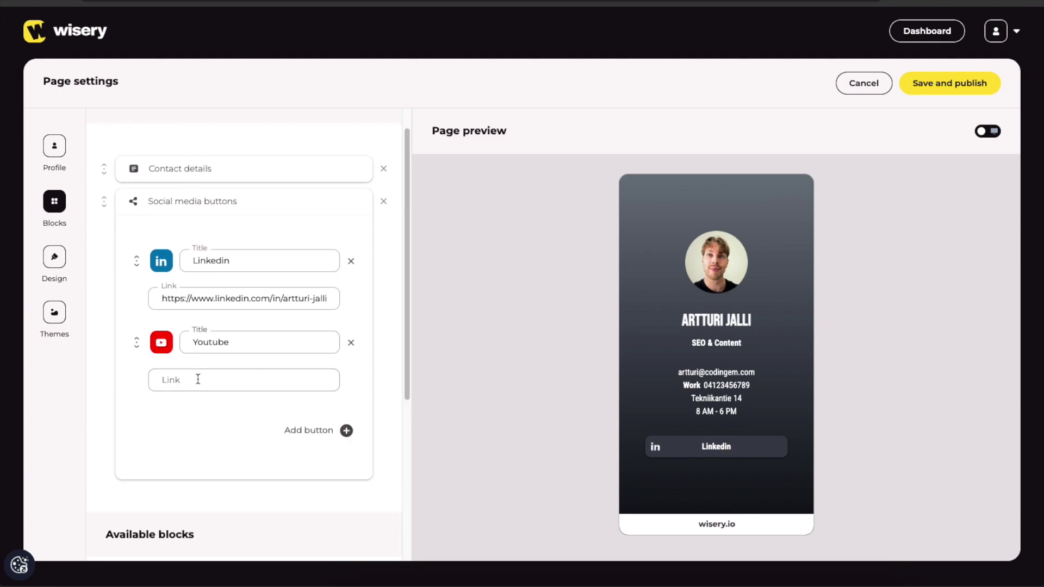
{"action": "type", "text": "https://www.youtube.com/channel/UCGB-irZWOk47C4pyAkFRI1g"}
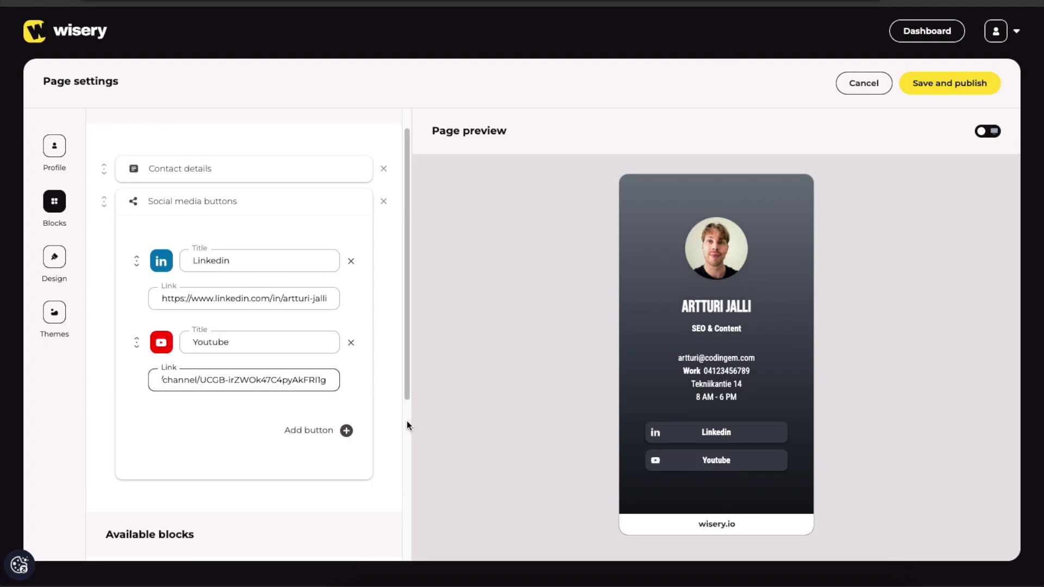
{"action": "left_click", "coordinate": [328, 432]}
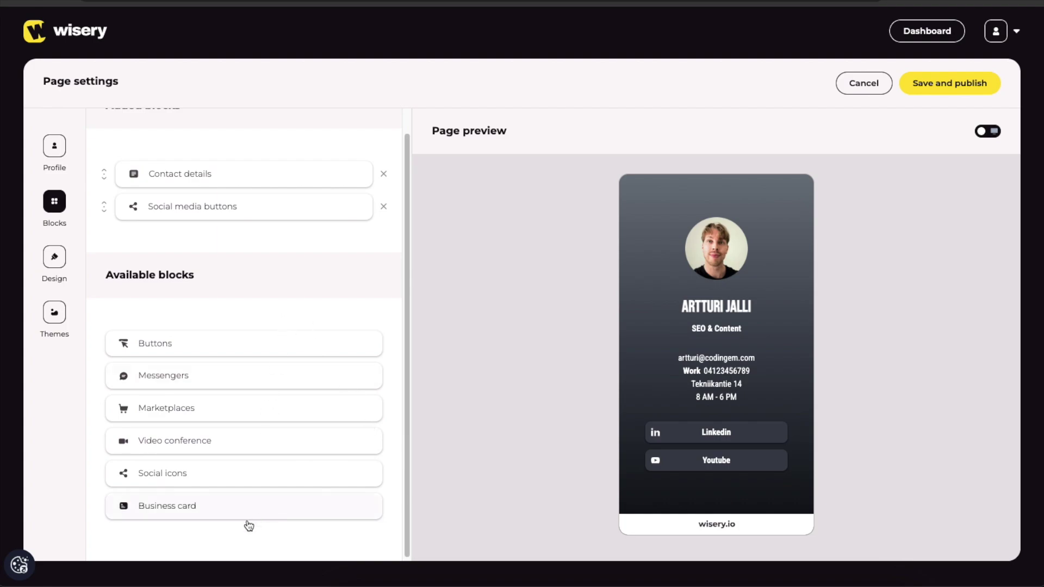
Add a Business card block with an Add to contacts button so visitors can save the contact details.
{"action": "scroll", "coordinate": [250, 494], "scroll_direction": "down", "scroll_amount": 1}
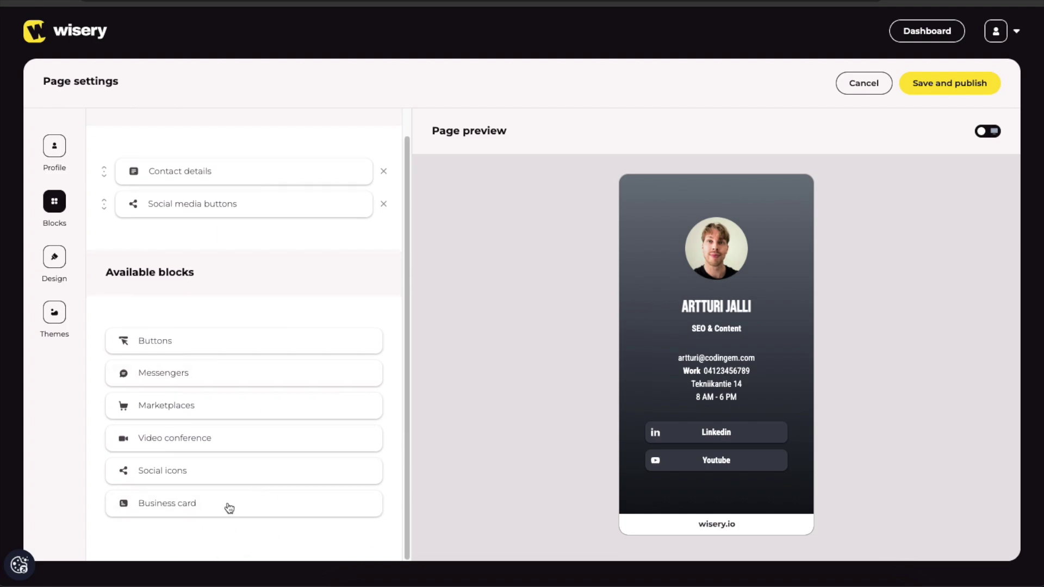
{"action": "left_click", "coordinate": [174, 508]}
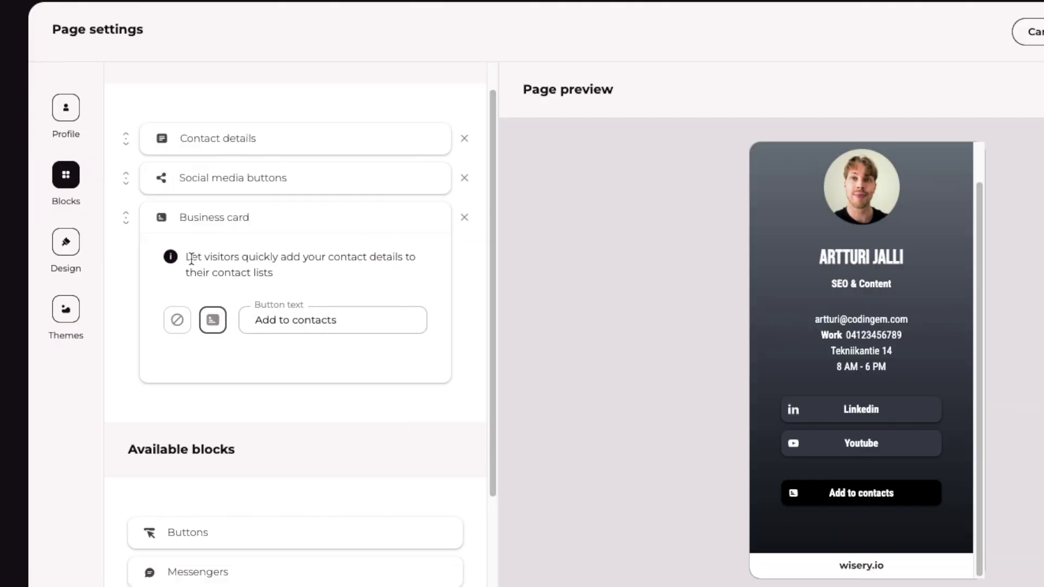
{"action": "left_click_drag", "start_coordinate": [152, 269], "coordinate": [256, 267]}
{"action": "left_click", "coordinate": [242, 287]}
{"action": "left_click", "coordinate": [340, 282]}
{"action": "scroll", "coordinate": [298, 275], "scroll_direction": "up", "scroll_amount": 1}
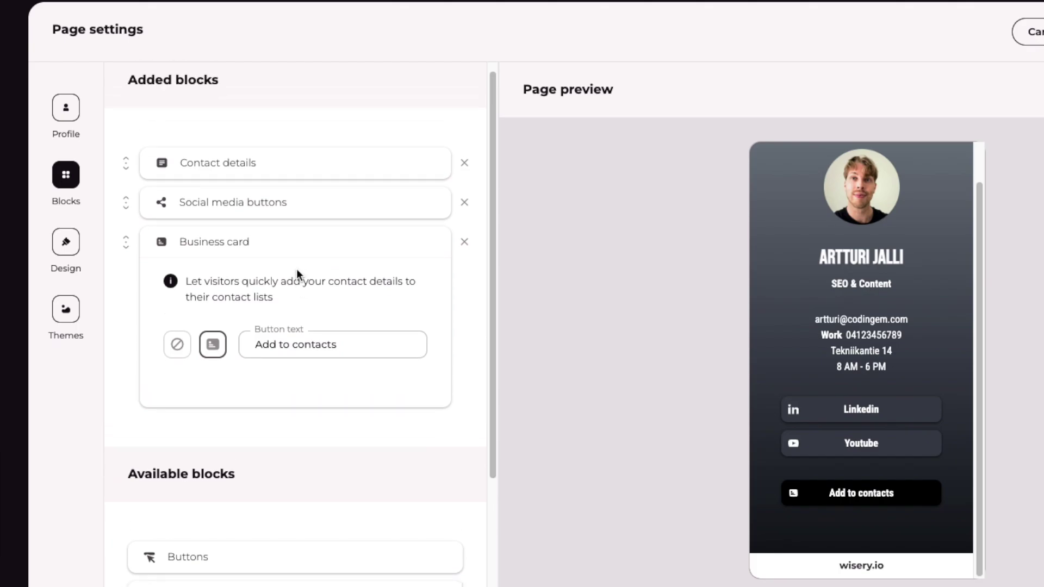
{"action": "scroll", "coordinate": [297, 271], "scroll_direction": "up", "scroll_amount": 1}
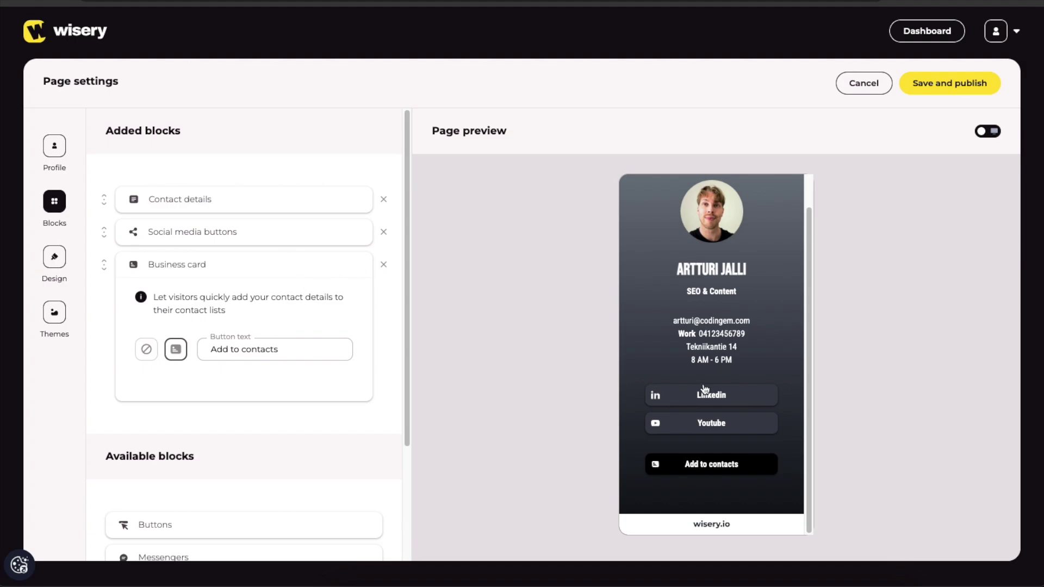
Check the page preview, then save and publish the page and copy its share link.
{"action": "scroll", "coordinate": [729, 363], "scroll_direction": "up", "scroll_amount": 1}
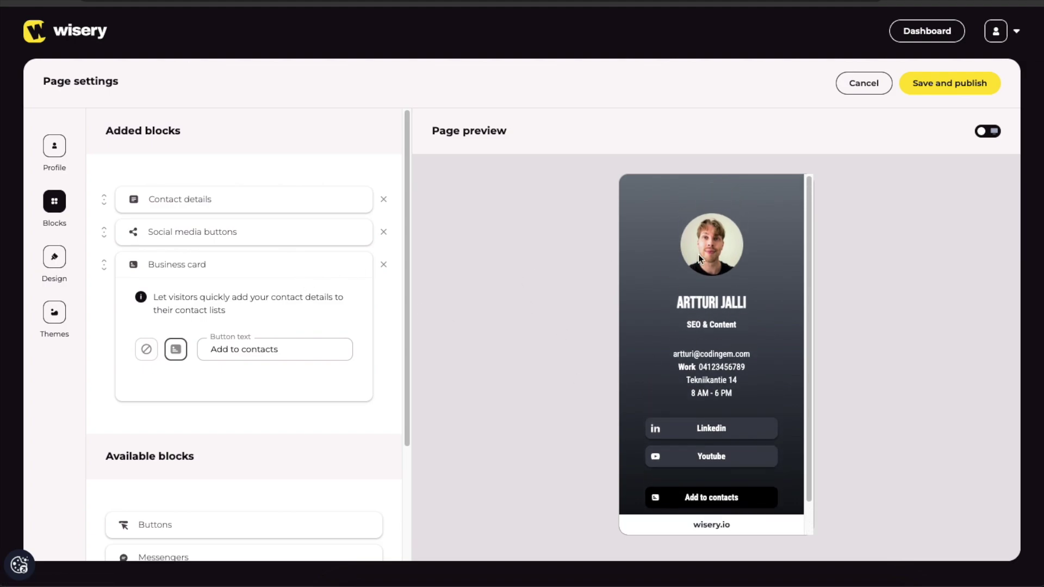
{"action": "scroll", "coordinate": [698, 253], "scroll_direction": "down", "scroll_amount": 1}
{"action": "scroll", "coordinate": [697, 257], "scroll_direction": "up", "scroll_amount": 1}
{"action": "left_click", "coordinate": [932, 96]}
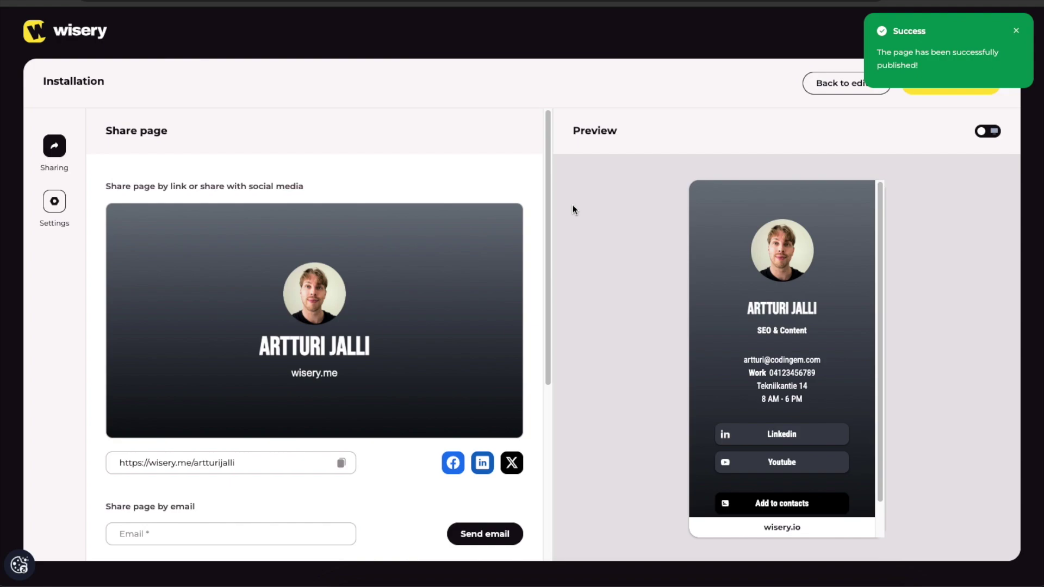
{"action": "left_click", "coordinate": [341, 462]}
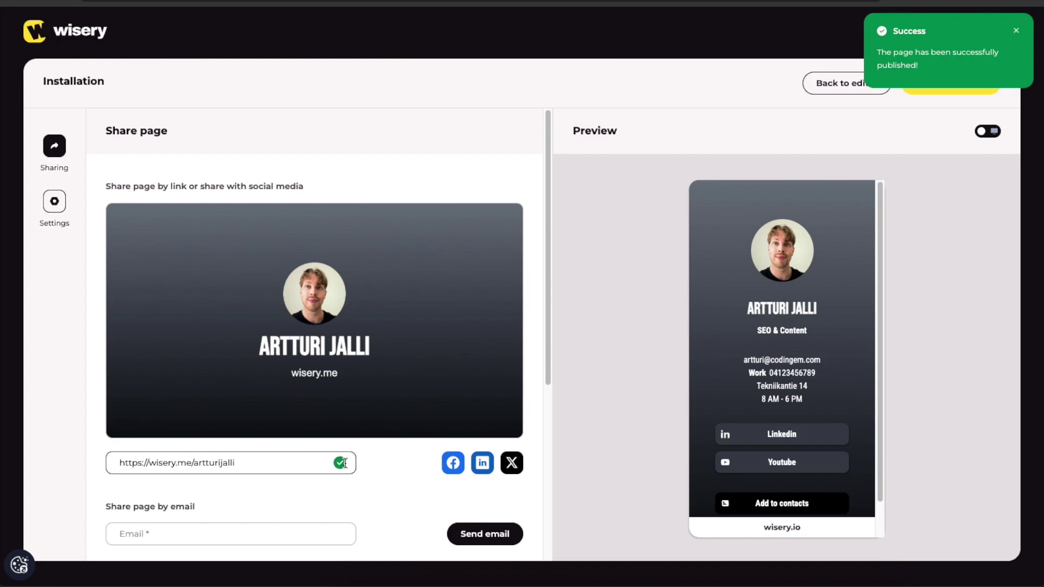
Look over the link, e-mail and QR code sharing options and examine the published page in desktop and mobile previews.
{"action": "scroll", "coordinate": [185, 440], "scroll_direction": "down", "scroll_amount": 2}
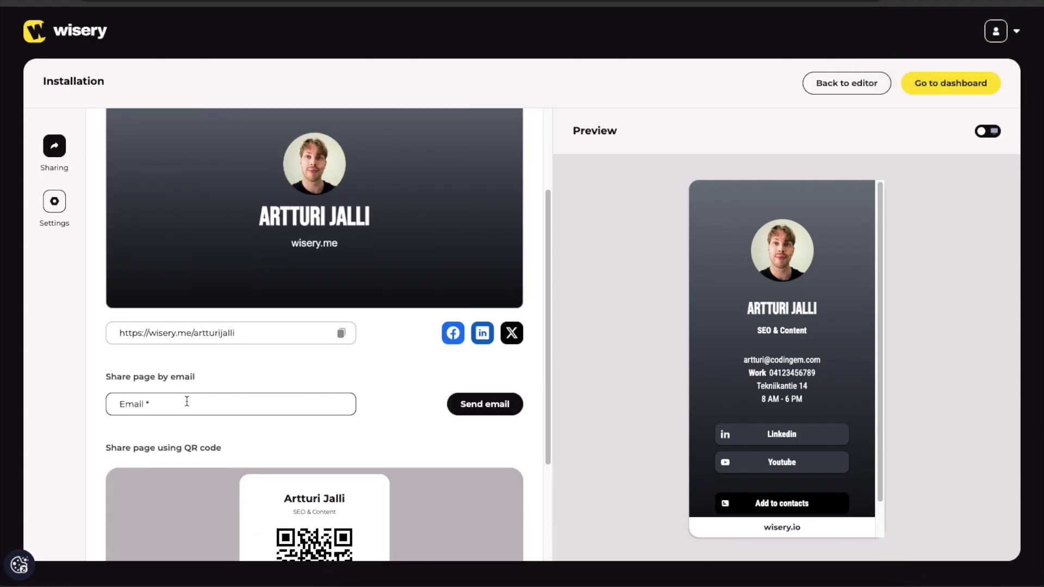
{"action": "scroll", "coordinate": [187, 402], "scroll_direction": "down", "scroll_amount": 2}
{"action": "scroll", "coordinate": [186, 403], "scroll_direction": "down", "scroll_amount": 1}
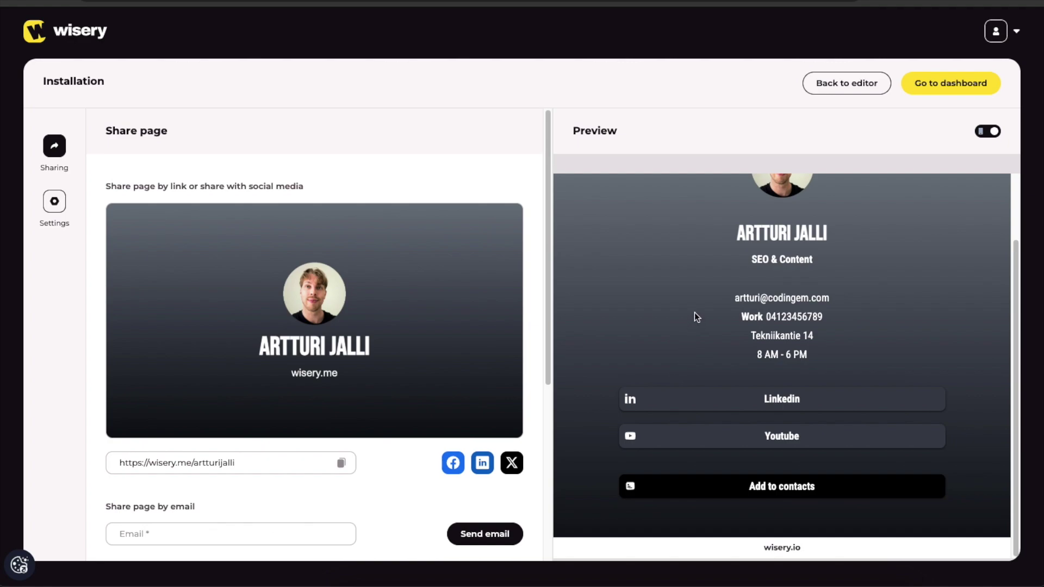
{"action": "scroll", "coordinate": [694, 314], "scroll_direction": "up", "scroll_amount": 2}
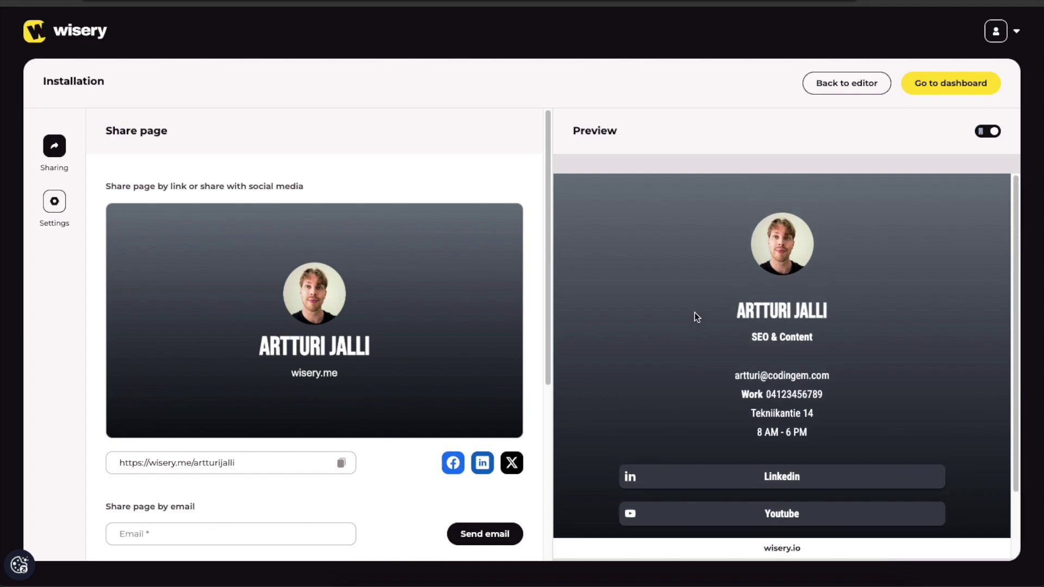
{"action": "left_click", "coordinate": [1001, 131]}
{"action": "scroll", "coordinate": [784, 337], "scroll_direction": "down", "scroll_amount": 2}
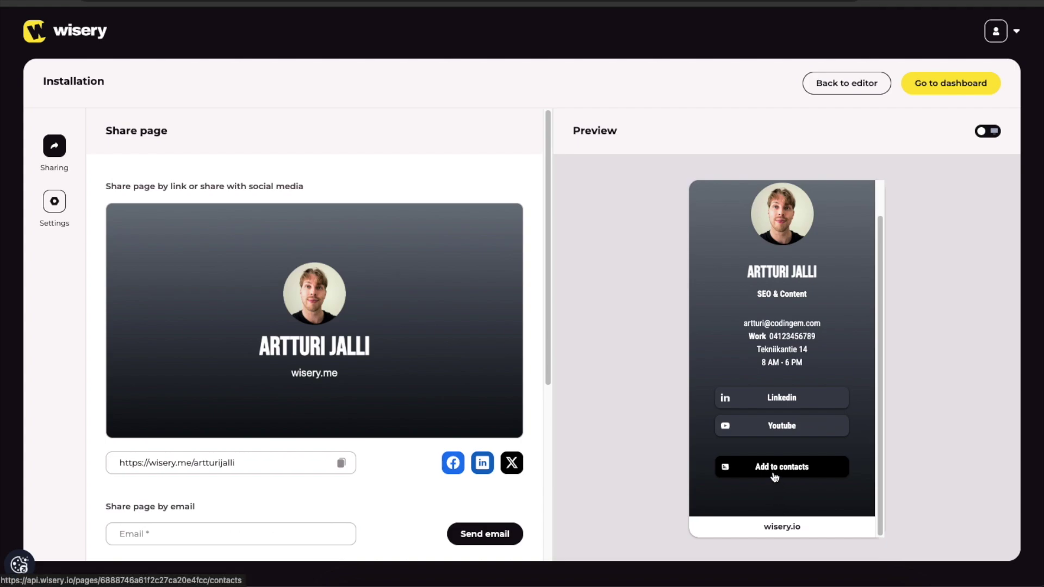
{"action": "scroll", "coordinate": [368, 367], "scroll_direction": "down", "scroll_amount": 1}
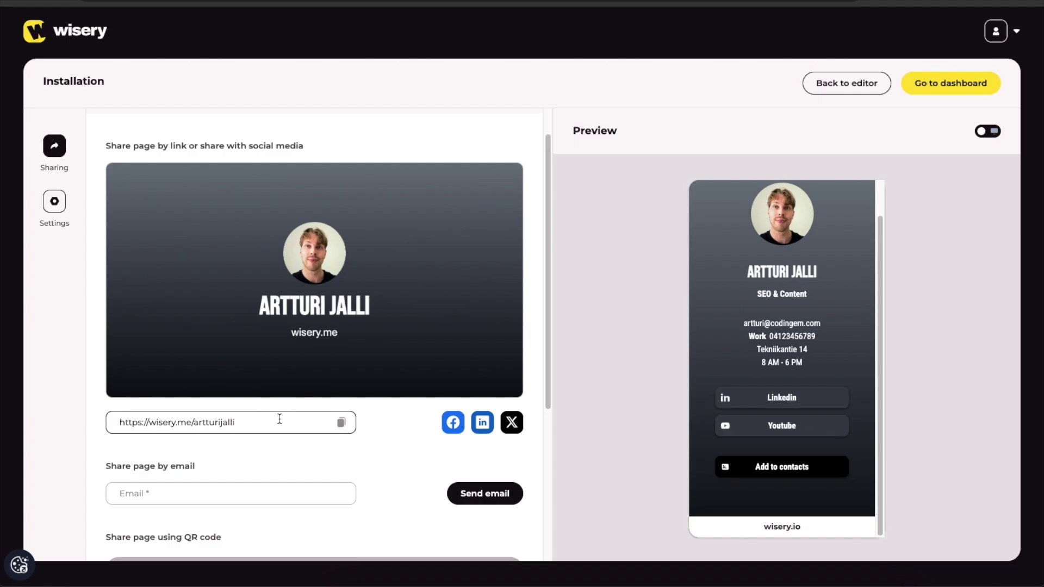
{"action": "scroll", "coordinate": [367, 402], "scroll_direction": "up", "scroll_amount": 1}
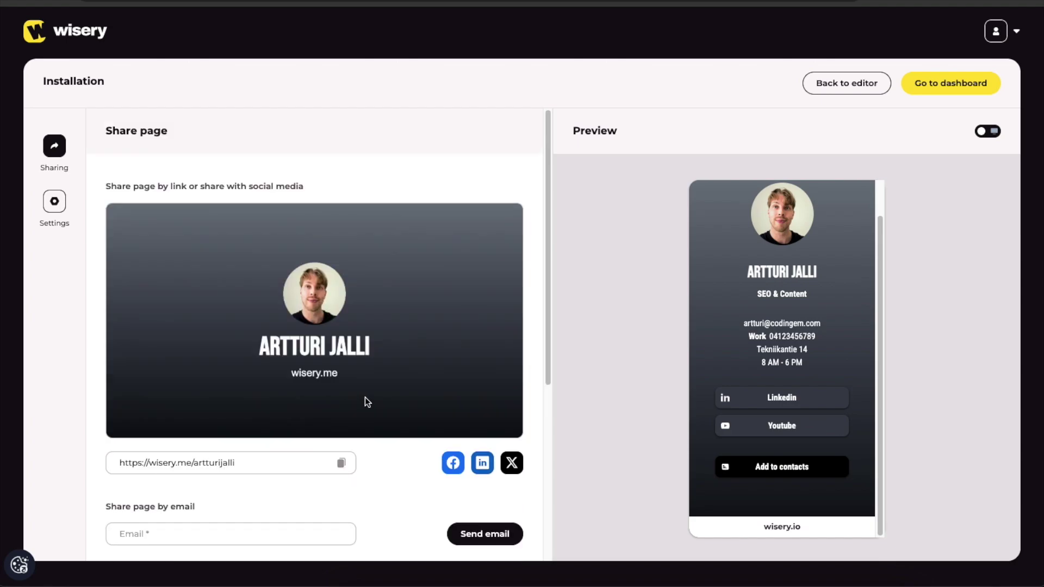
Create a personal business card under Wallet cards, with the owner's name as title and header and the subheader SEO & Content Creator.
{"action": "left_click", "coordinate": [931, 89]}
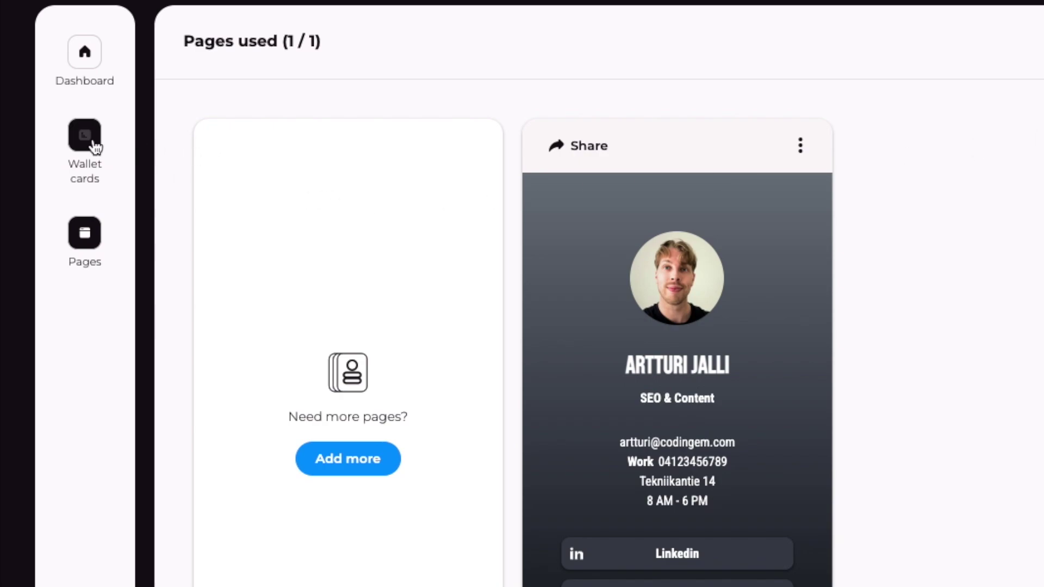
{"action": "left_click", "coordinate": [93, 145]}
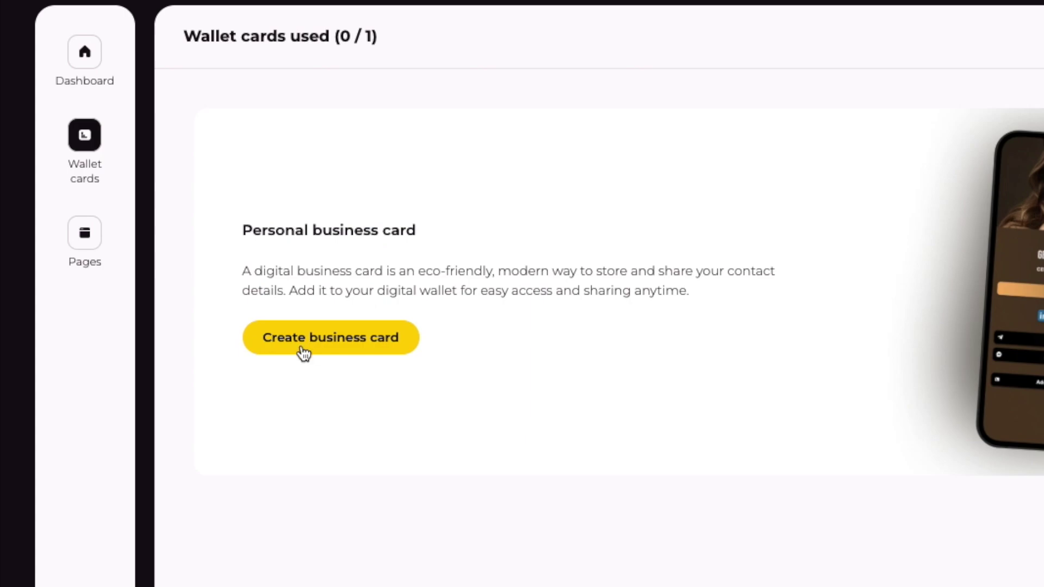
{"action": "left_click", "coordinate": [315, 329]}
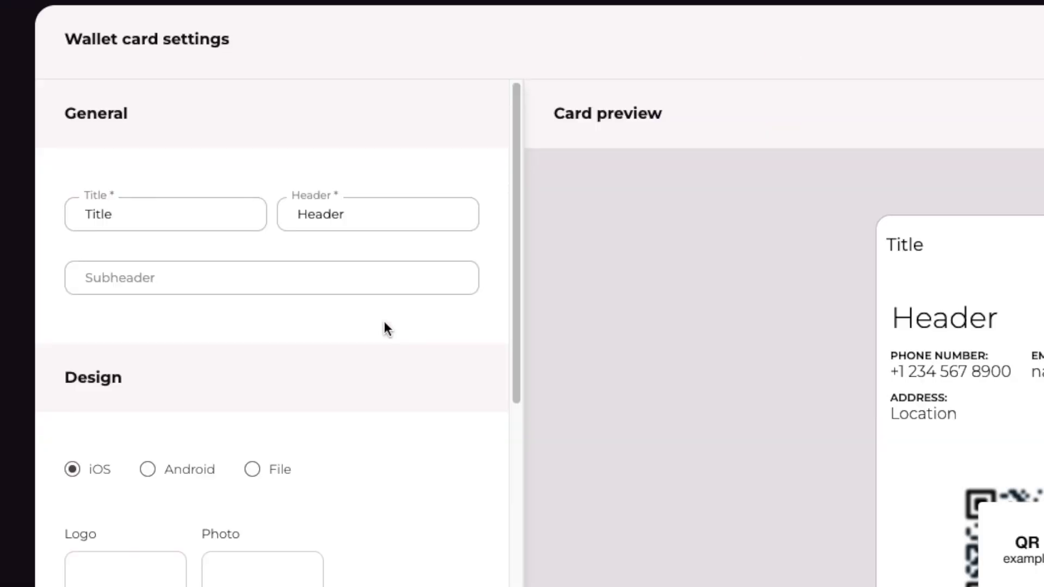
{"action": "left_click", "coordinate": [208, 219]}
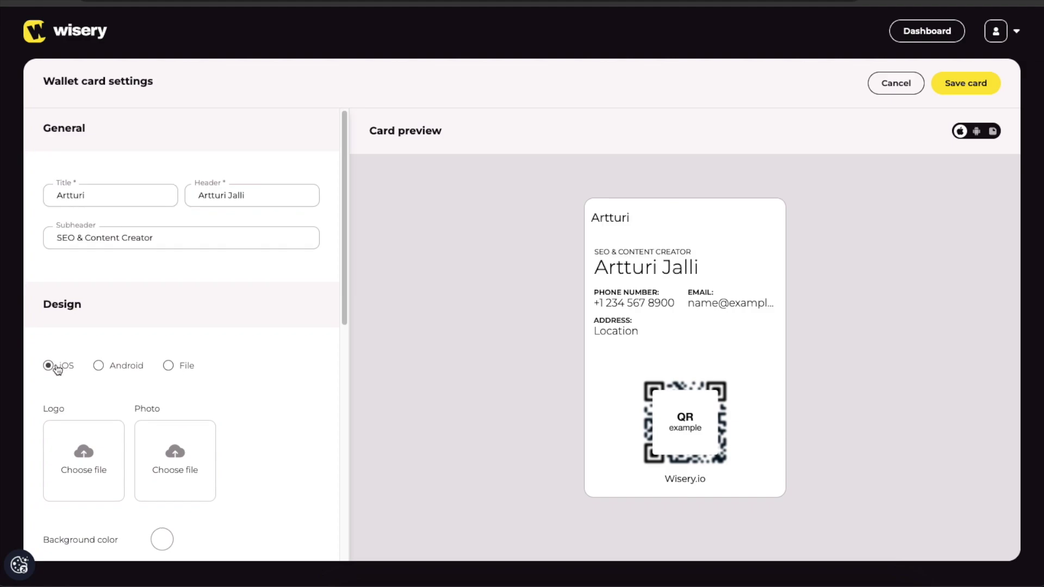
Switch the wallet card design to Android and upload the teal circuit logo.
{"action": "left_click", "coordinate": [99, 366]}
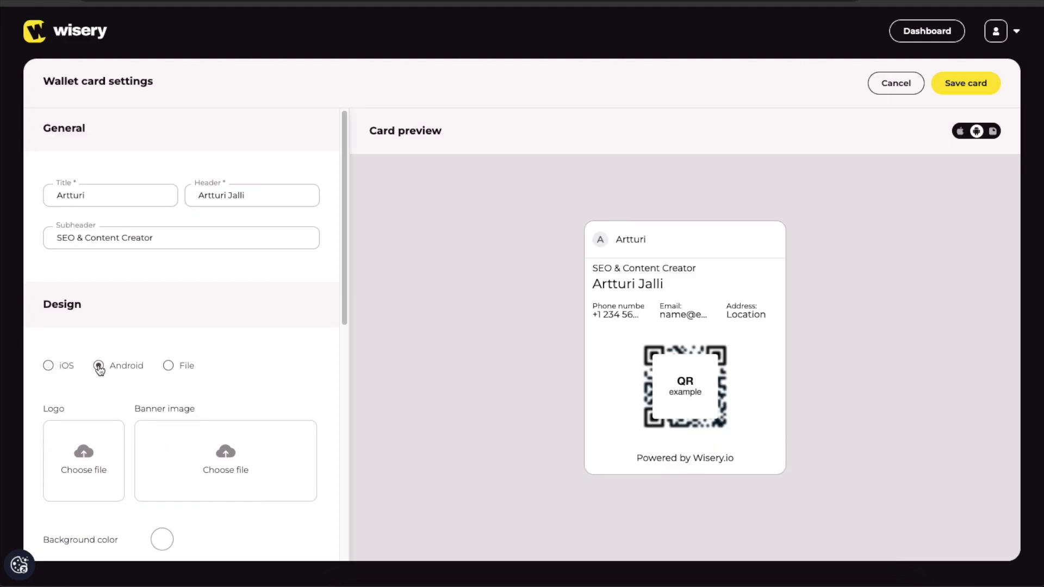
{"action": "scroll", "coordinate": [99, 370], "scroll_direction": "down", "scroll_amount": 5}
{"action": "left_click_drag", "start_coordinate": [1035, 364], "coordinate": [78, 224]}
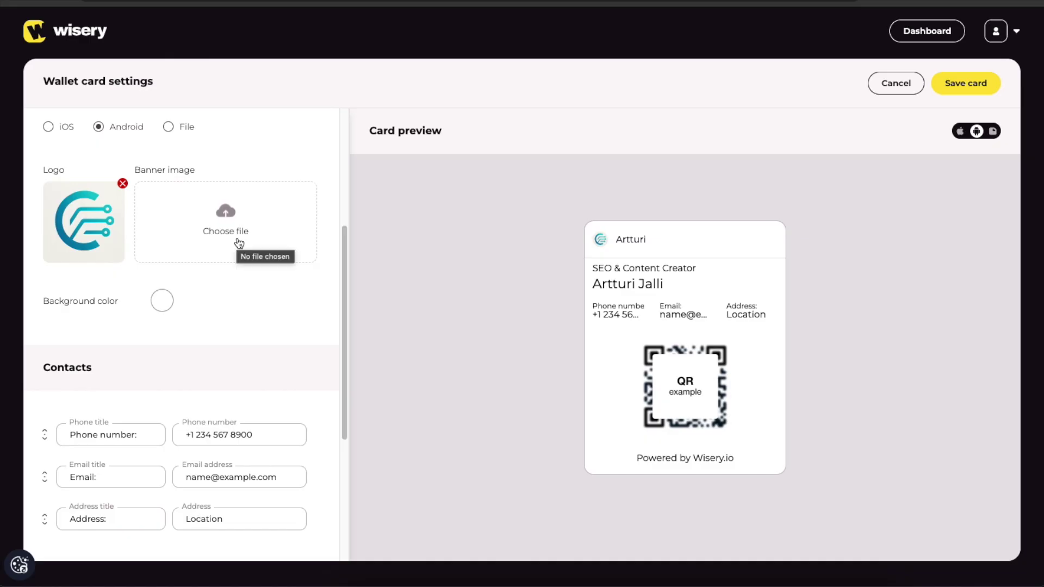
Add the cropped northern lights photo as the banner image and set the card's background color to very dark blue.
{"action": "left_click", "coordinate": [237, 240]}
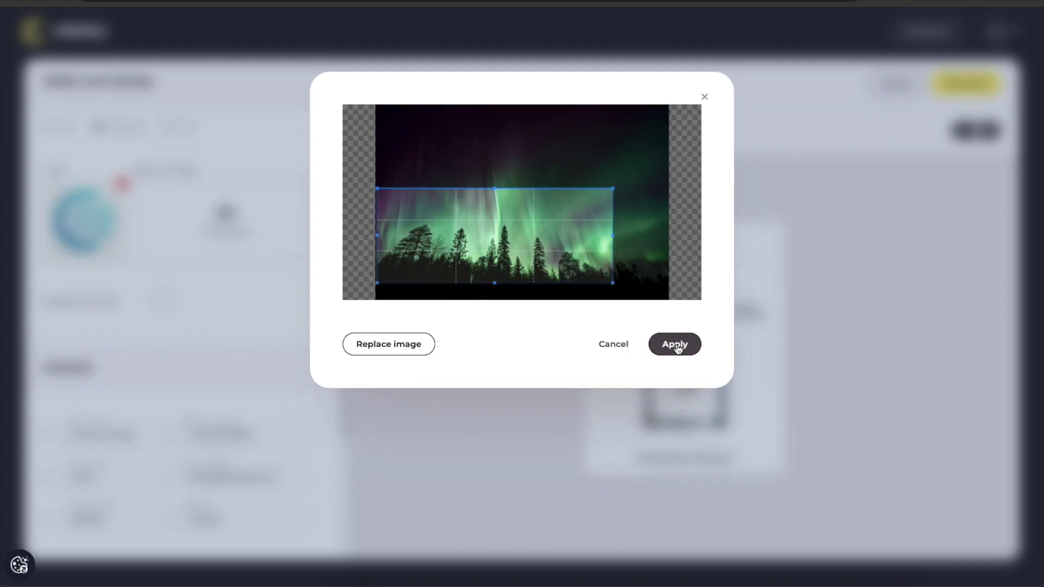
{"action": "left_click", "coordinate": [677, 349]}
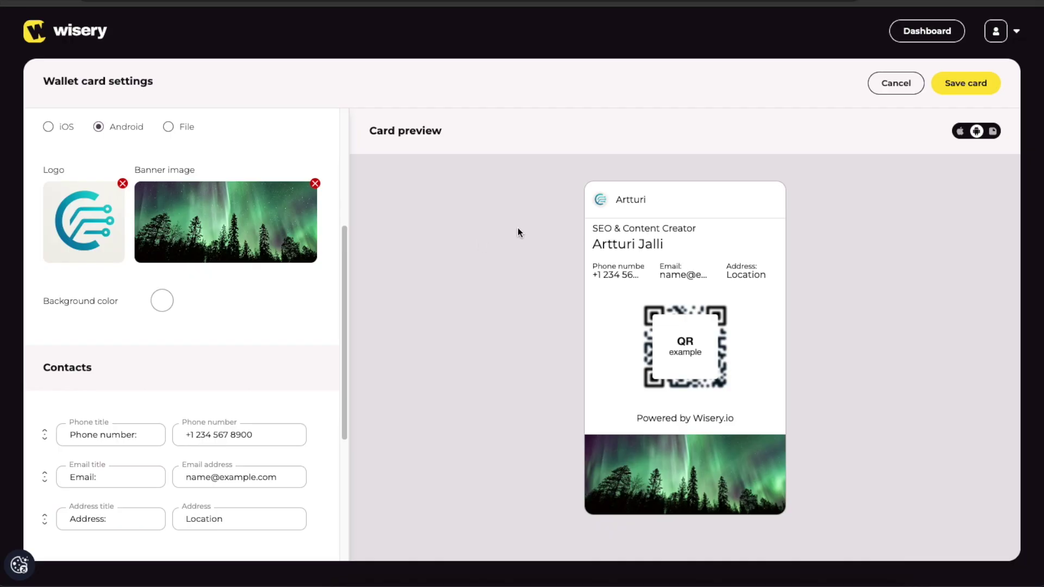
{"action": "left_click", "coordinate": [162, 300]}
{"action": "left_click_drag", "start_coordinate": [152, 323], "coordinate": [214, 393]}
Fill in the owner's e-mail address and street address in the wallet card's contacts.
{"action": "scroll", "coordinate": [121, 177], "scroll_direction": "down", "scroll_amount": 5}
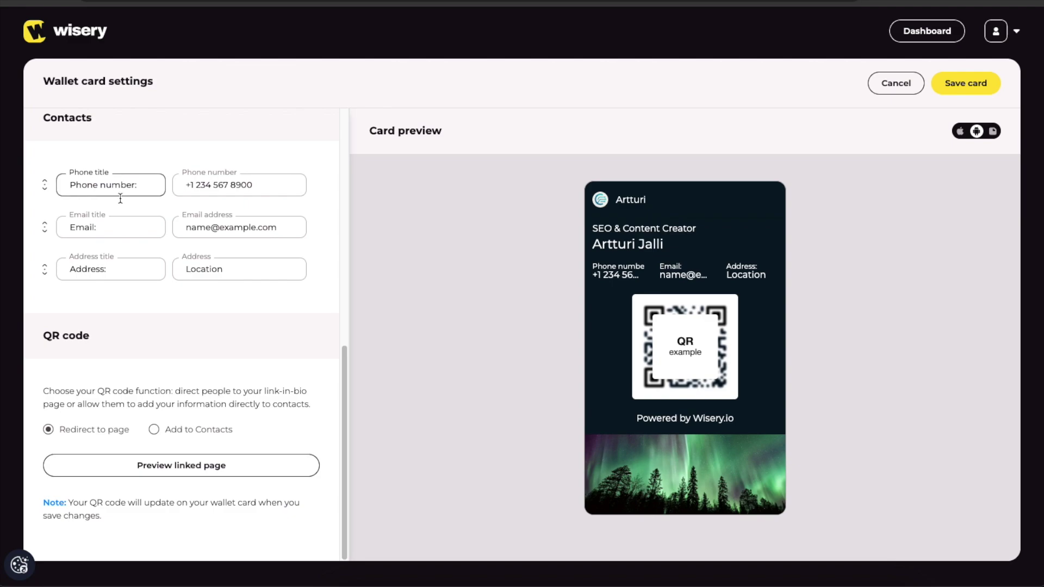
{"action": "scroll", "coordinate": [217, 257], "scroll_direction": "up", "scroll_amount": 2}
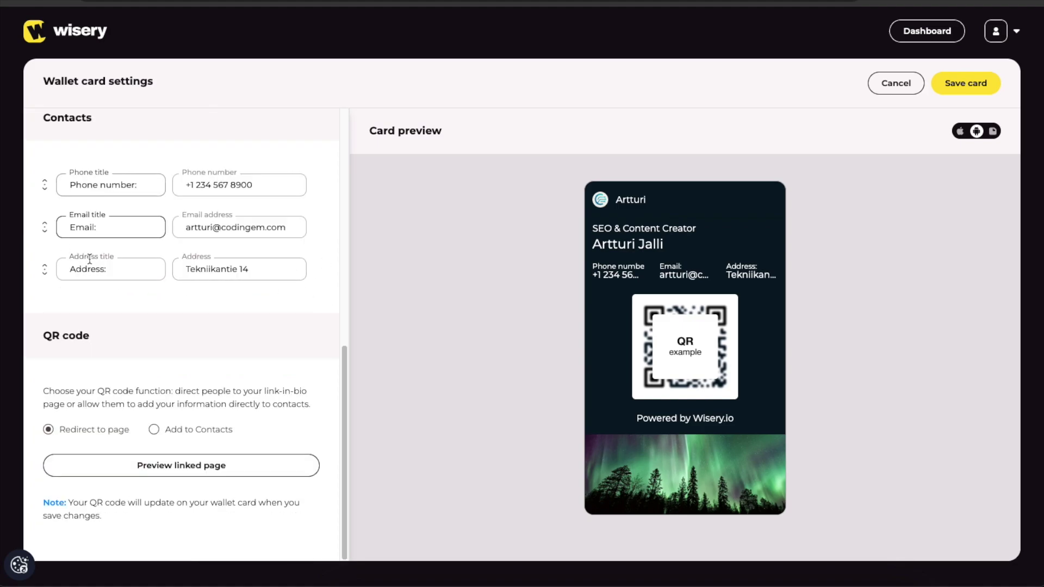
{"action": "left_click_drag", "start_coordinate": [44, 115], "coordinate": [300, 282]}
{"action": "left_click", "coordinate": [227, 343]}
Set the QR code function to Add to Contacts and save the wallet card.
{"action": "scroll", "coordinate": [227, 344], "scroll_direction": "down", "scroll_amount": 1}
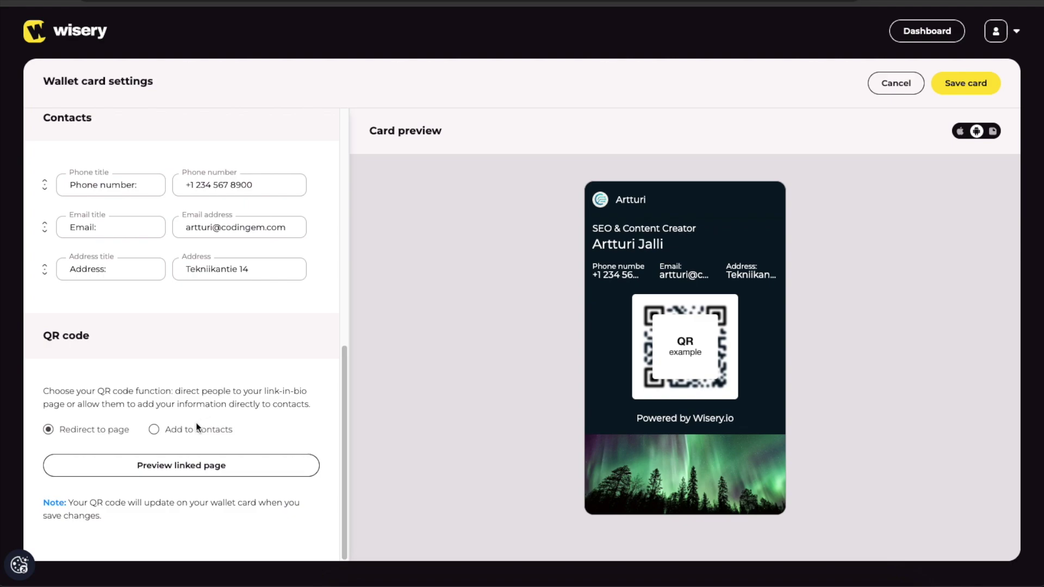
{"action": "left_click", "coordinate": [170, 429]}
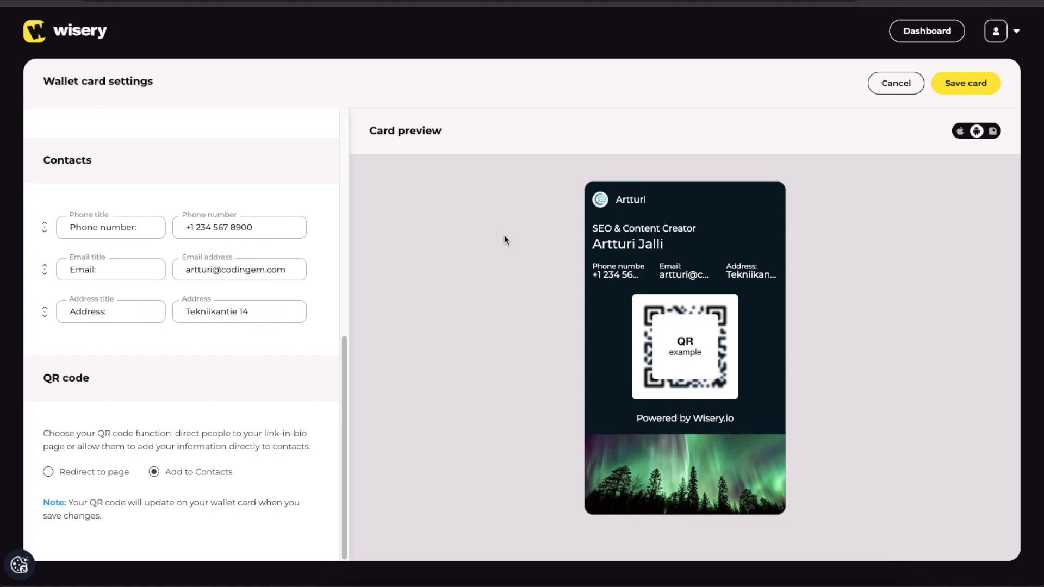
{"action": "left_click", "coordinate": [951, 83]}
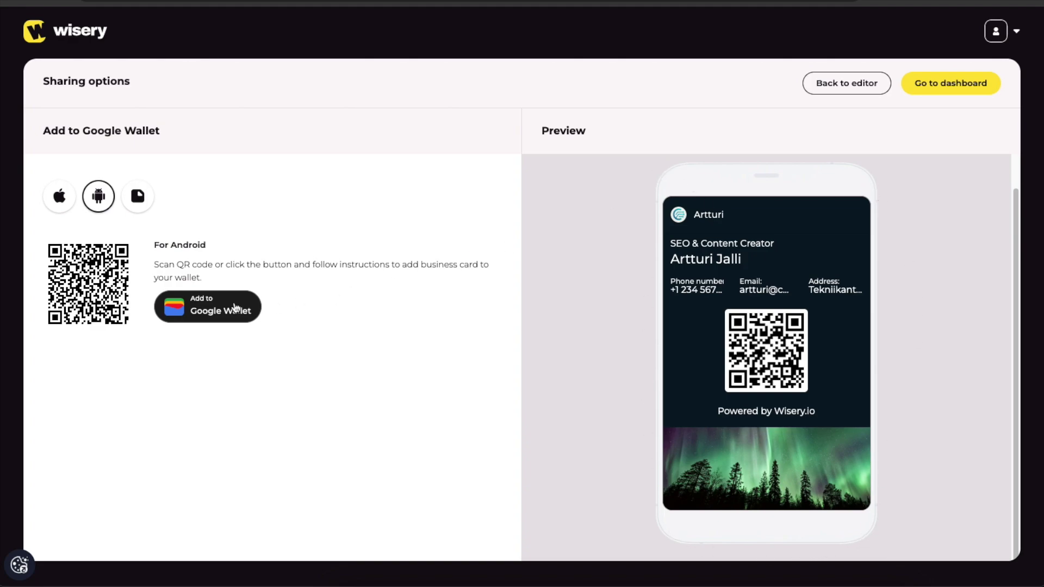
Display the Apple Wallet sharing option, scan its QR code with the phone camera and open the api.wisery.io link.
{"action": "left_click_drag", "start_coordinate": [372, 338], "coordinate": [42, 229]}
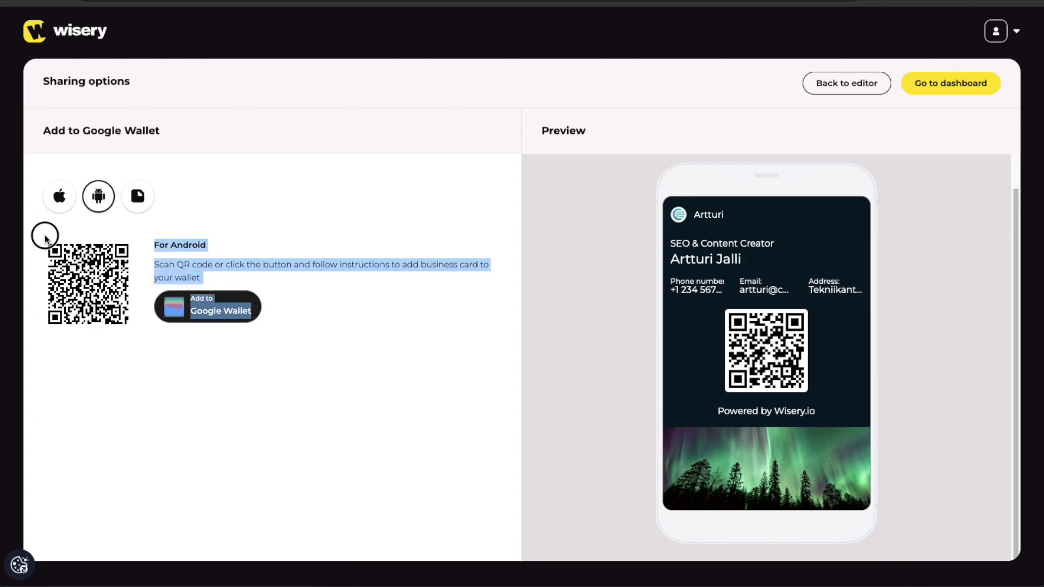
{"action": "left_click", "coordinate": [205, 248]}
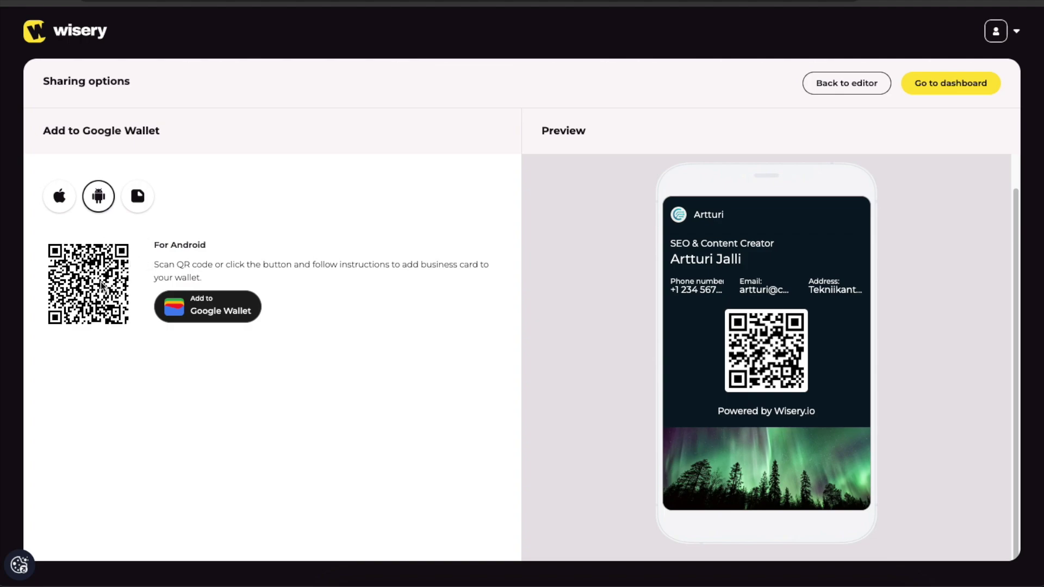
{"action": "left_click_drag", "start_coordinate": [305, 319], "coordinate": [149, 245]}
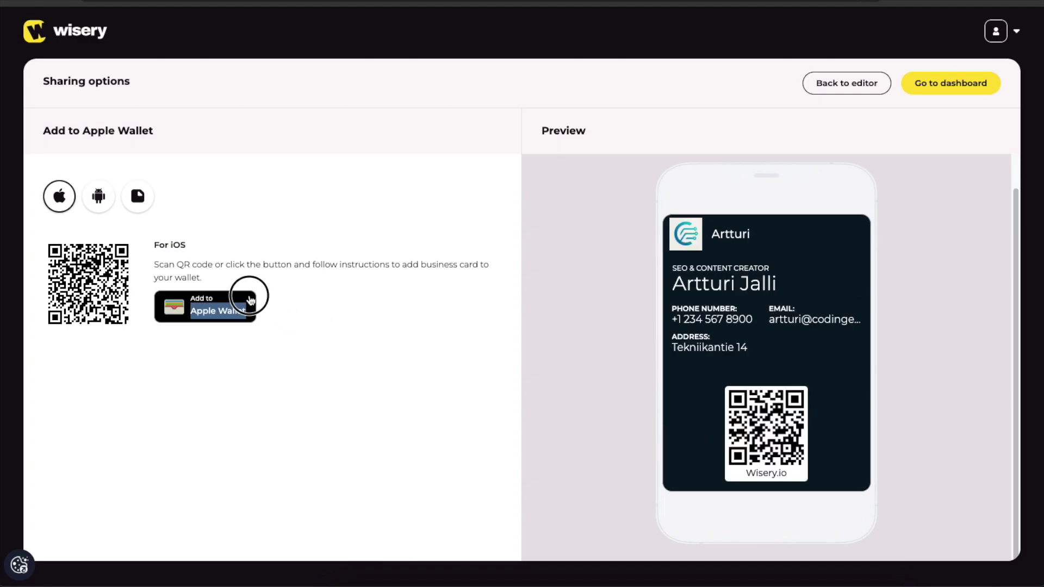
{"action": "left_click", "coordinate": [143, 251]}
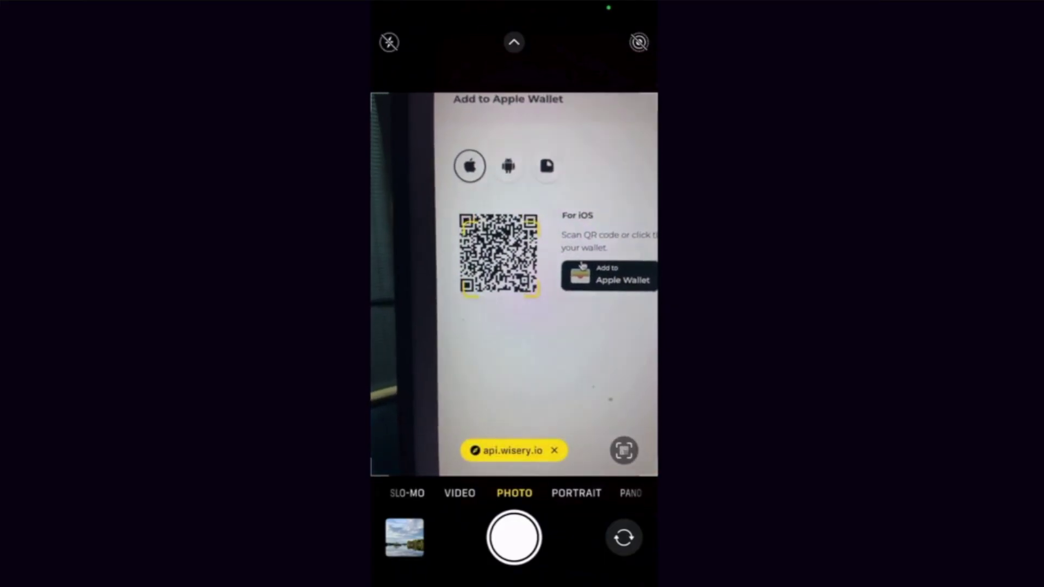
{"action": "left_click", "coordinate": [506, 450]}
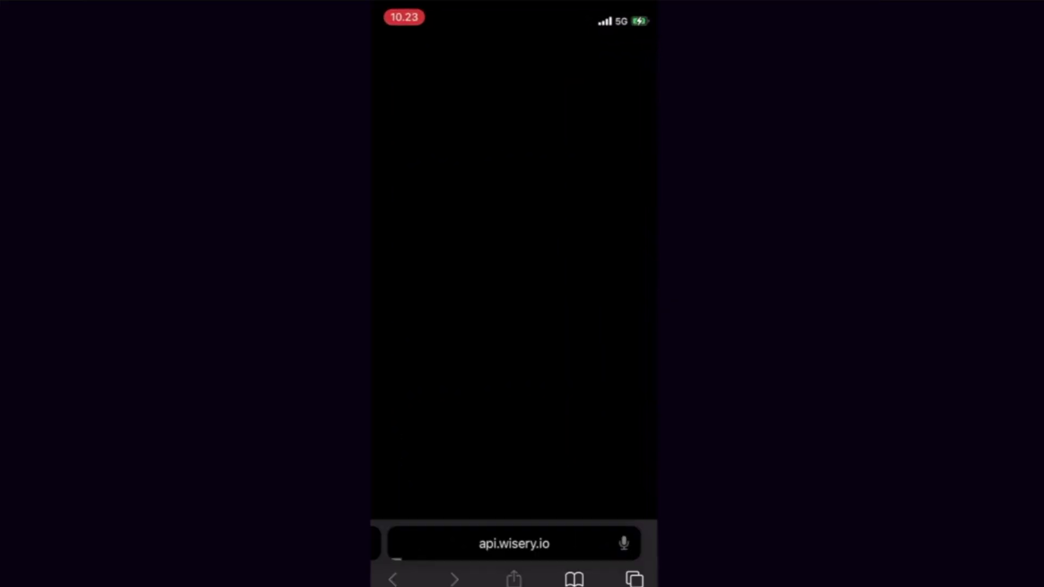